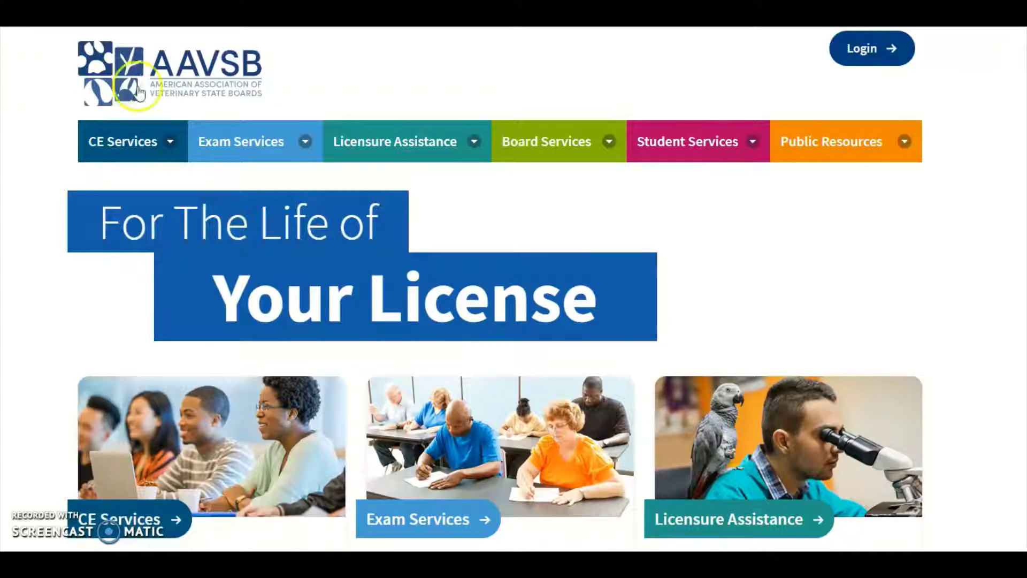
Step: Open the Exam Services menu to list the VTNE and VEER eligibility review options
left_click(246, 143)
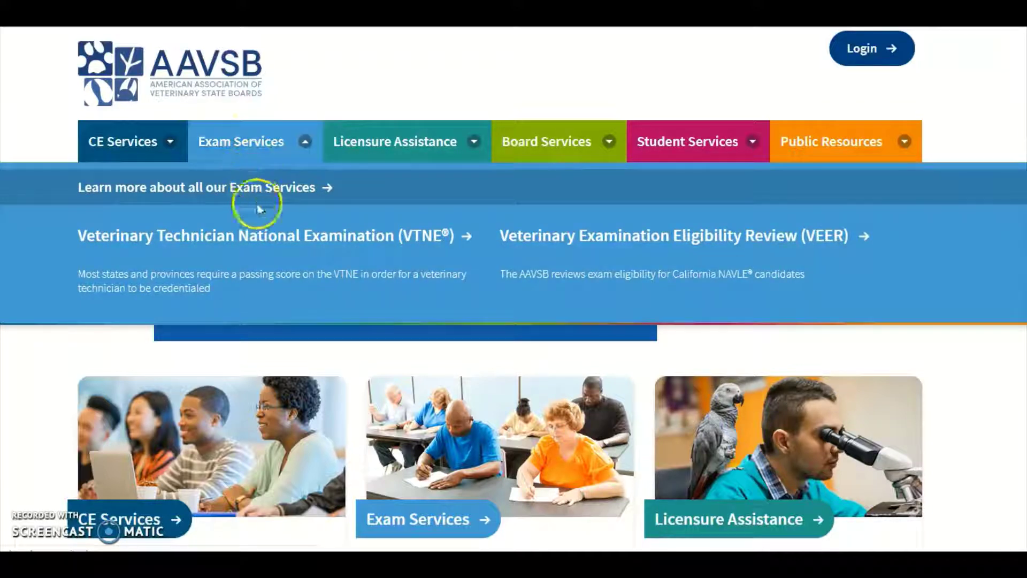
Step: Go to the VTNE exam page and open The Online Application instructions
left_click(260, 237)
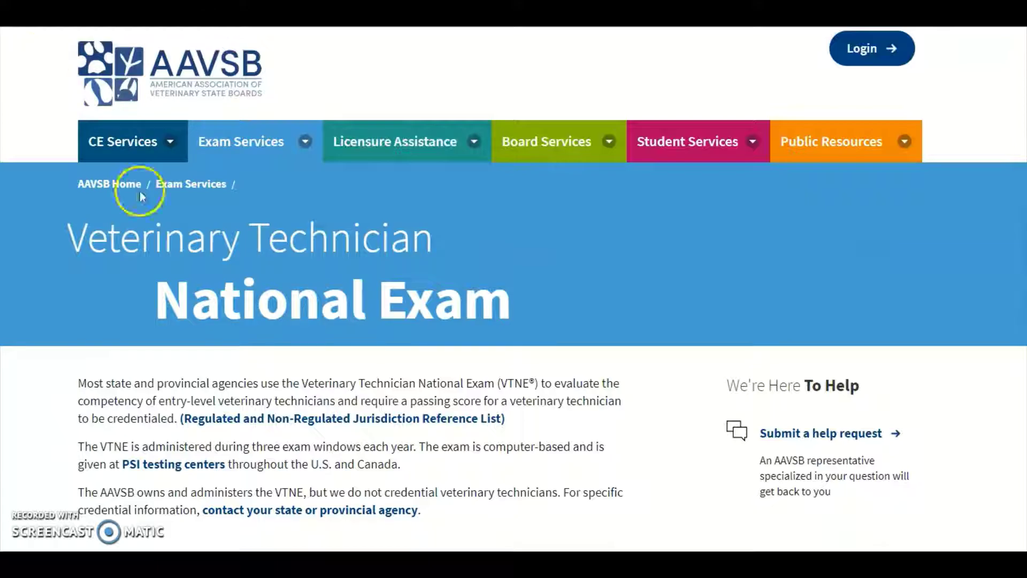
scroll(139, 191, "down", 6)
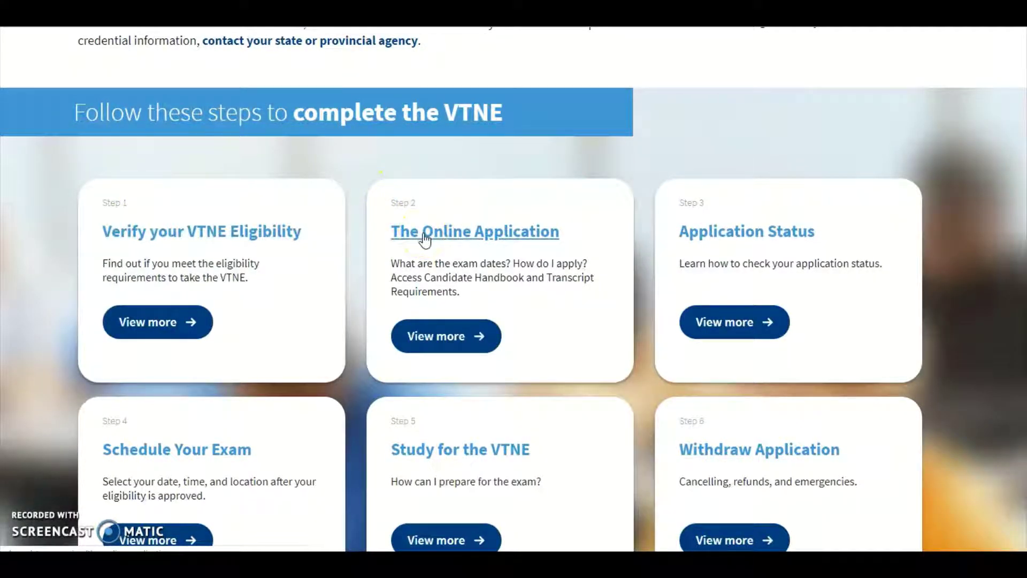
left_click(423, 233)
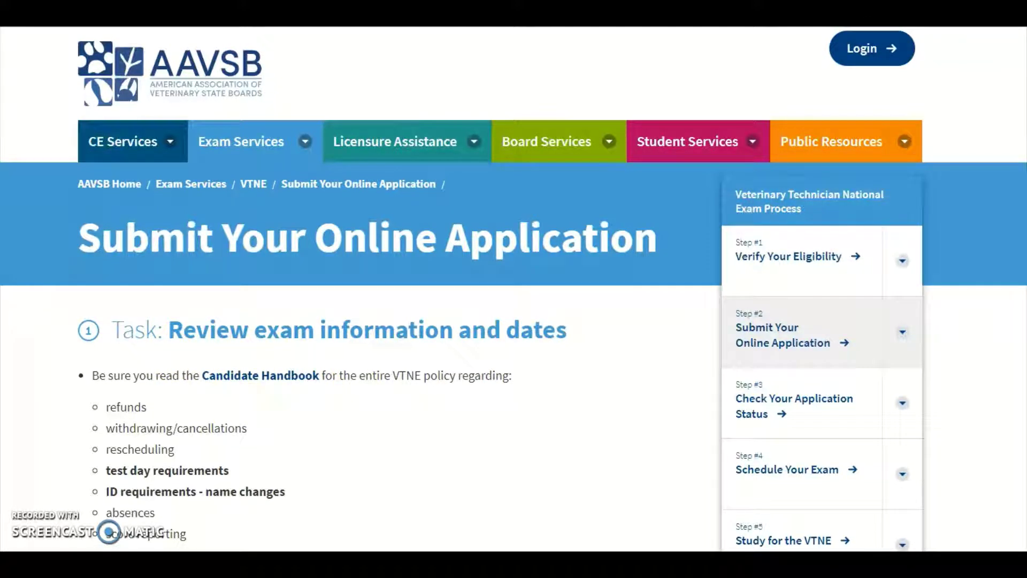
Step: Scroll through the VTNE deadline table and $320 fee terms down to the application link
scroll(514, 289, "down", 9)
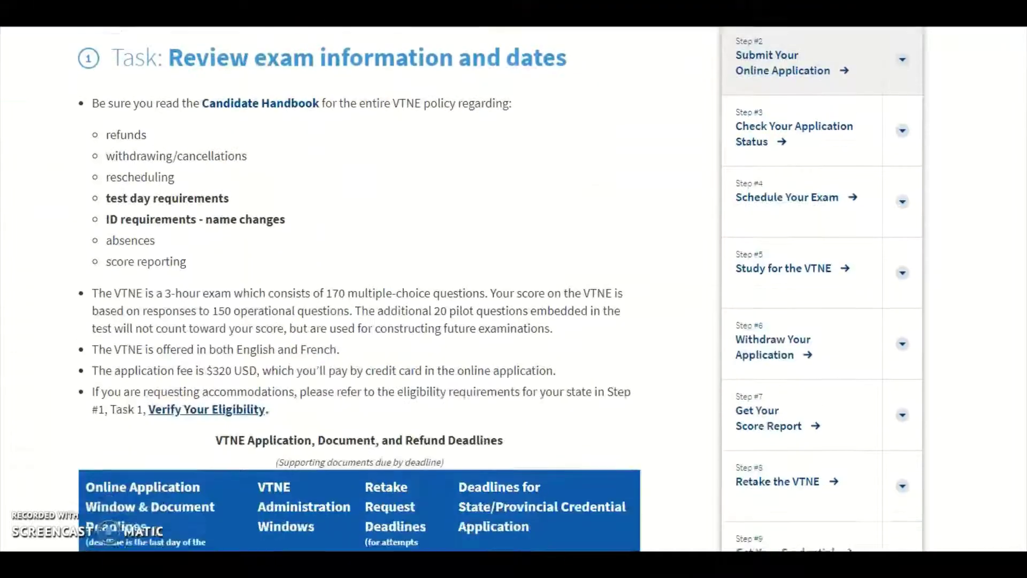
scroll(514, 288, "down", 3)
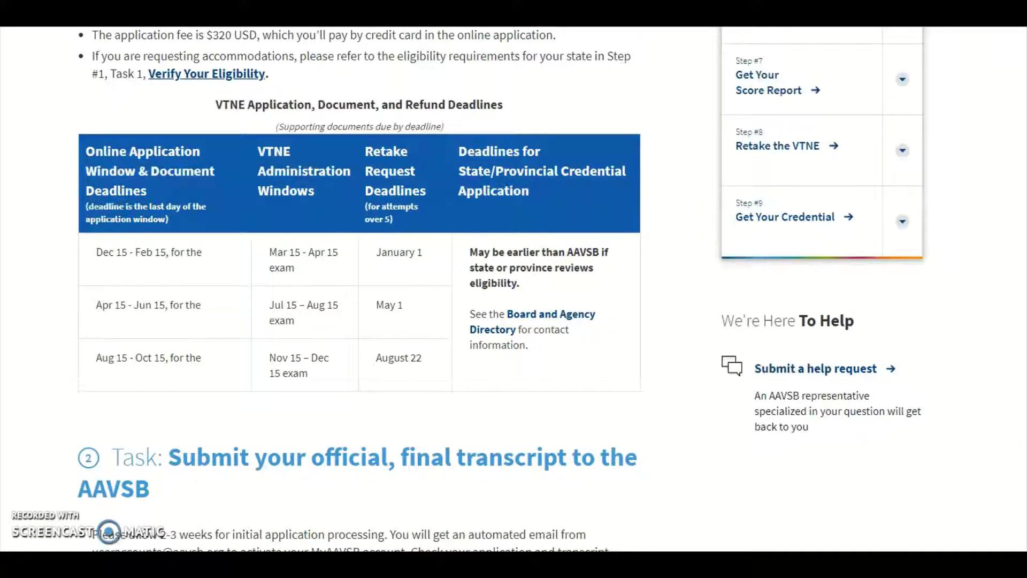
scroll(503, 289, "down", 15)
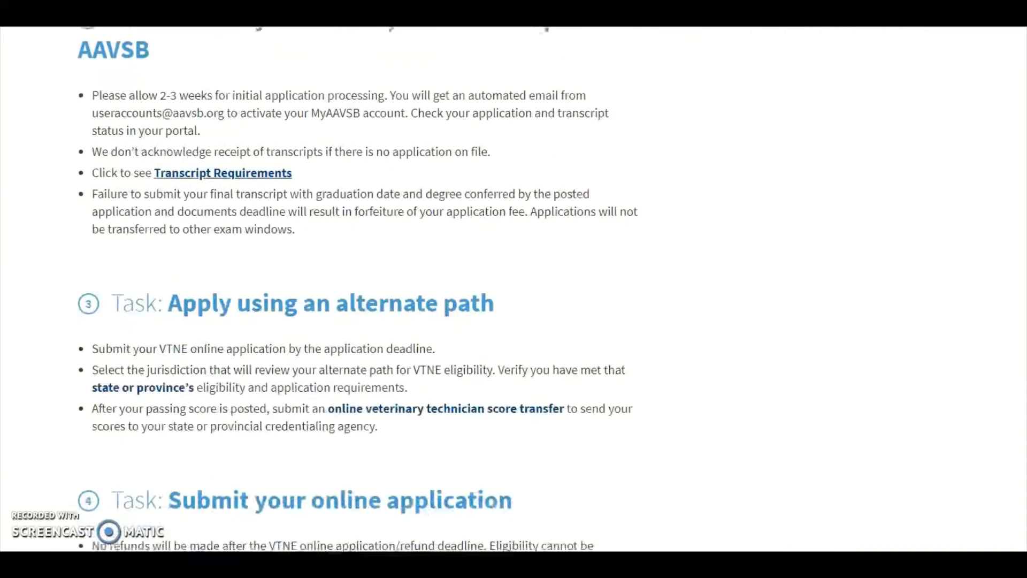
scroll(514, 289, "down", 3)
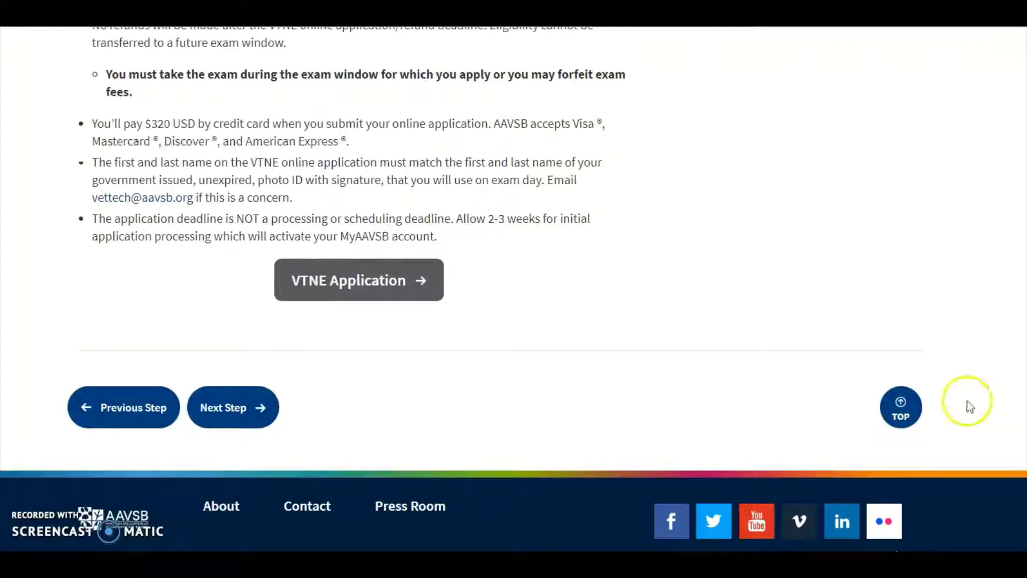
Step: Start the VTNE application as a new user with an email address, reaching Background Information
left_click(378, 282)
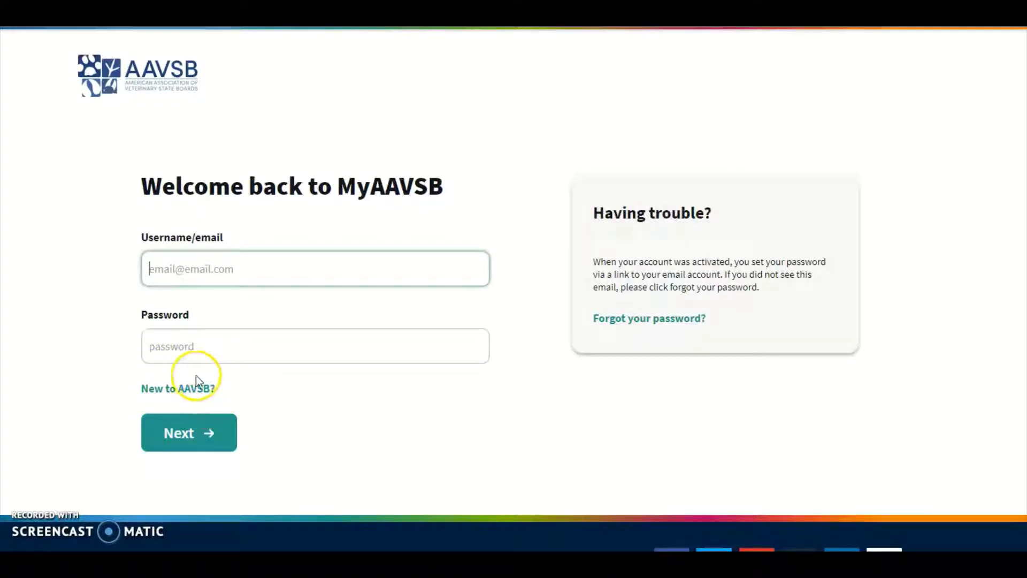
left_click(189, 388)
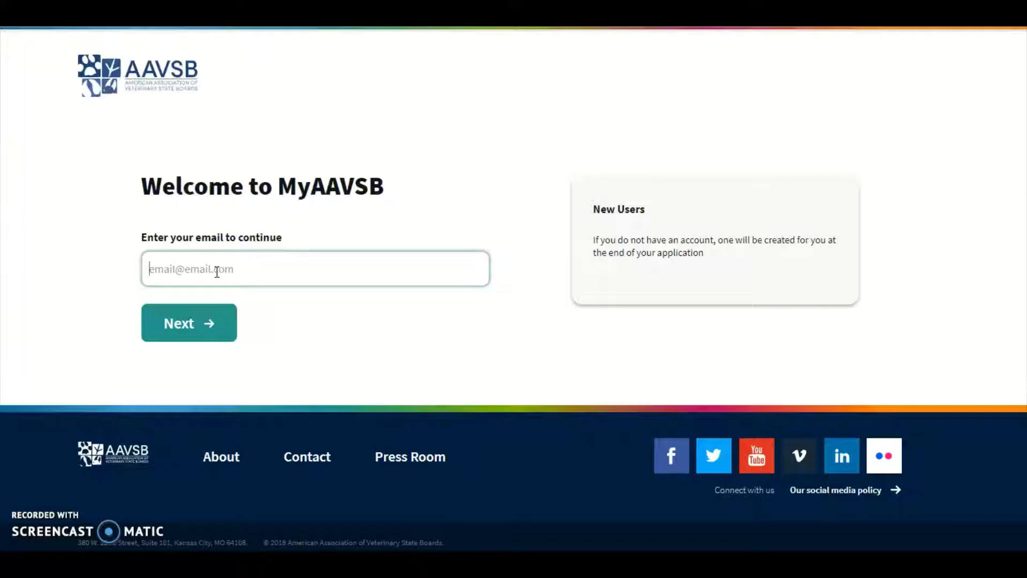
type("anyone@anyemail.com")
left_click(196, 325)
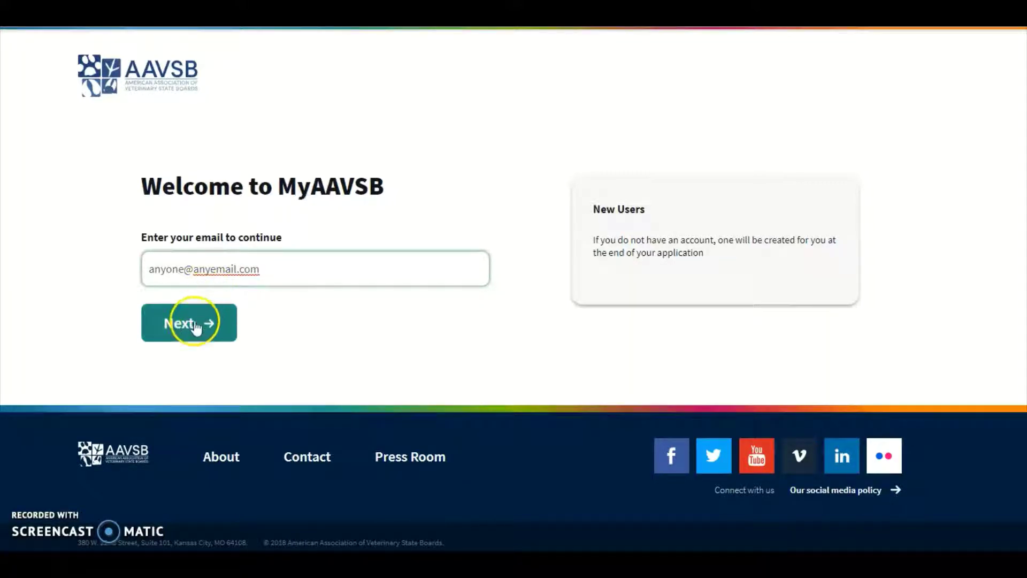
left_click(236, 302)
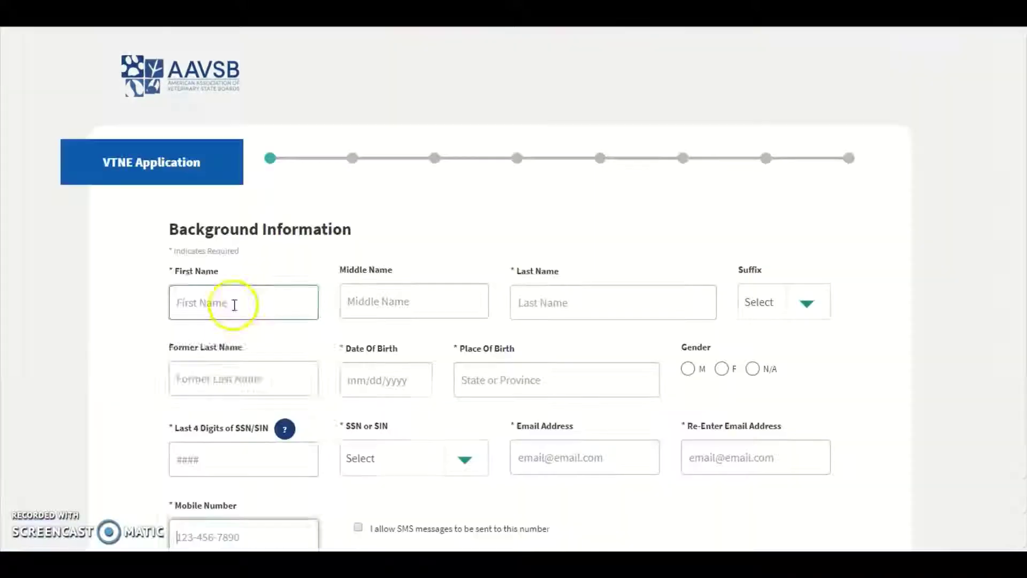
Step: Enter placeholder first and last names, birth date 01/01/2001 and birthplace Ohio
type("F")
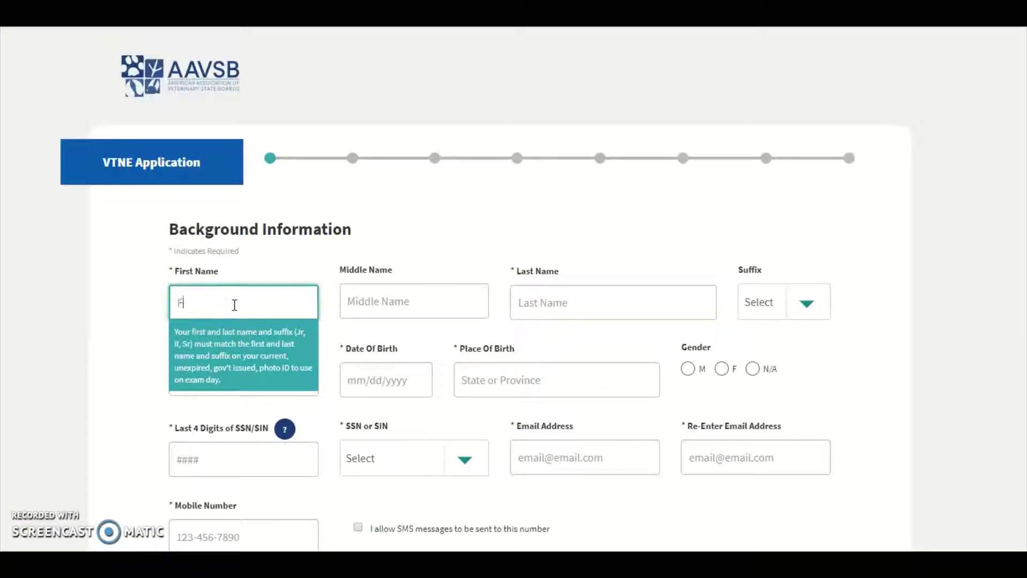
type("irst")
key("Tab")
key("Tab")
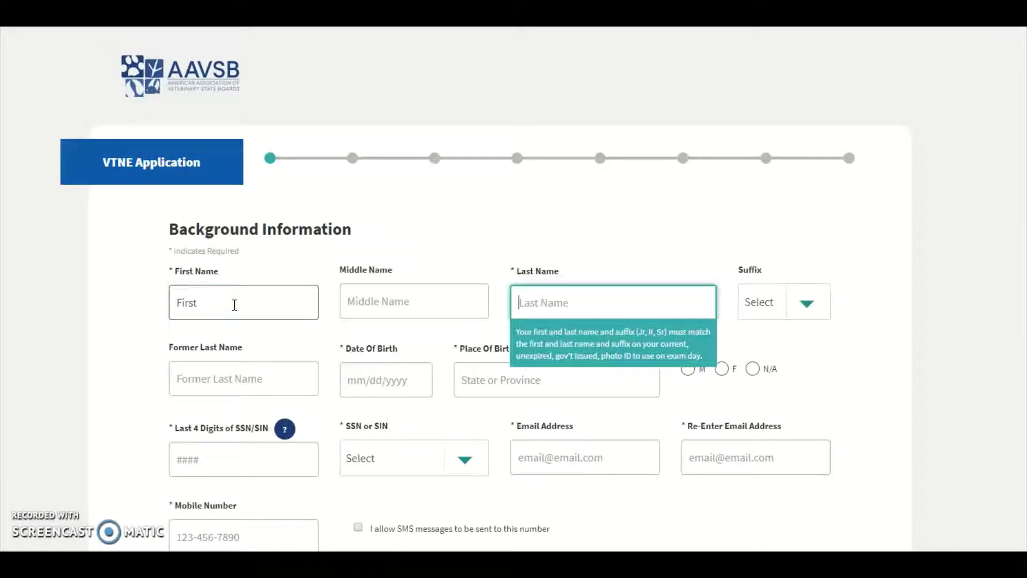
type("Last")
key("Tab")
key("Tab")
key("Tab")
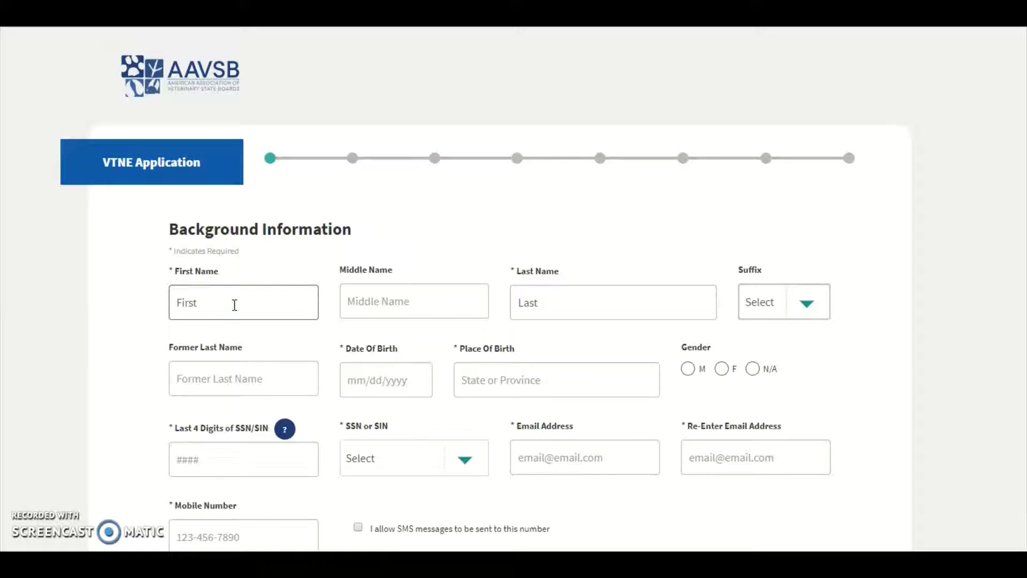
type("01")
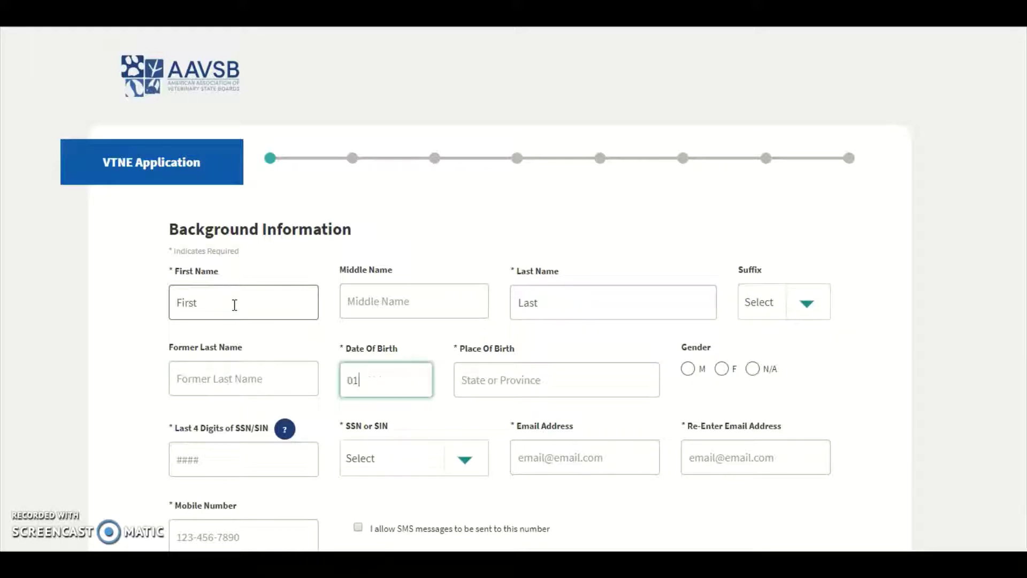
type("/01/2001")
key("Tab")
type("Ohio")
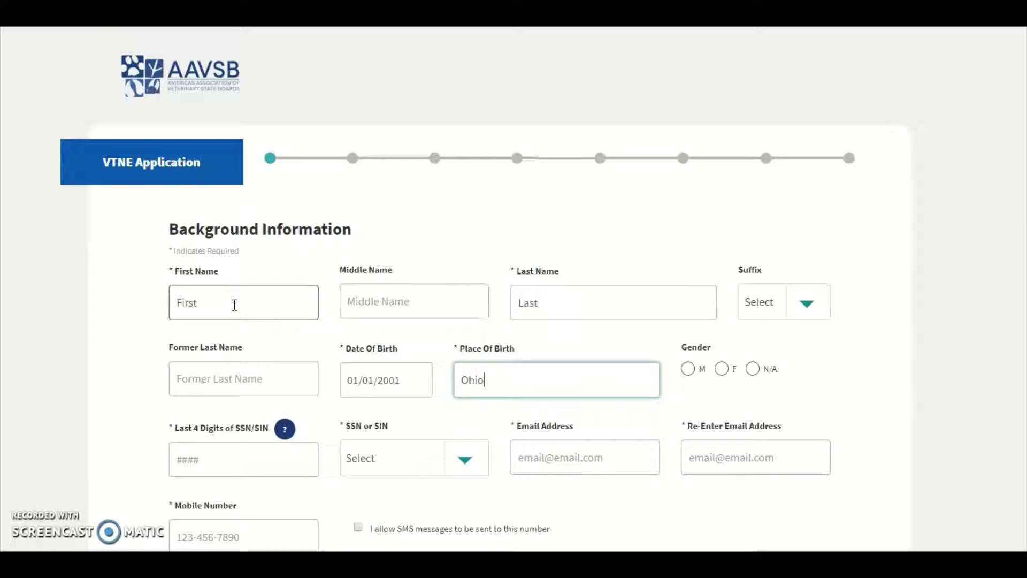
Step: Set gender to N/A and enter the last four SSN digits
left_click(753, 369)
left_click(248, 465)
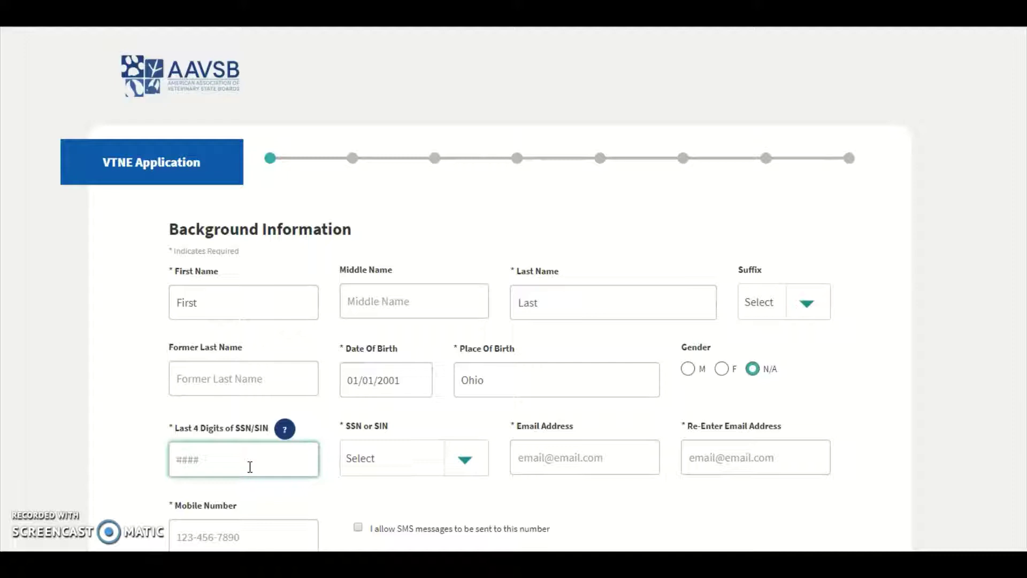
type("1234")
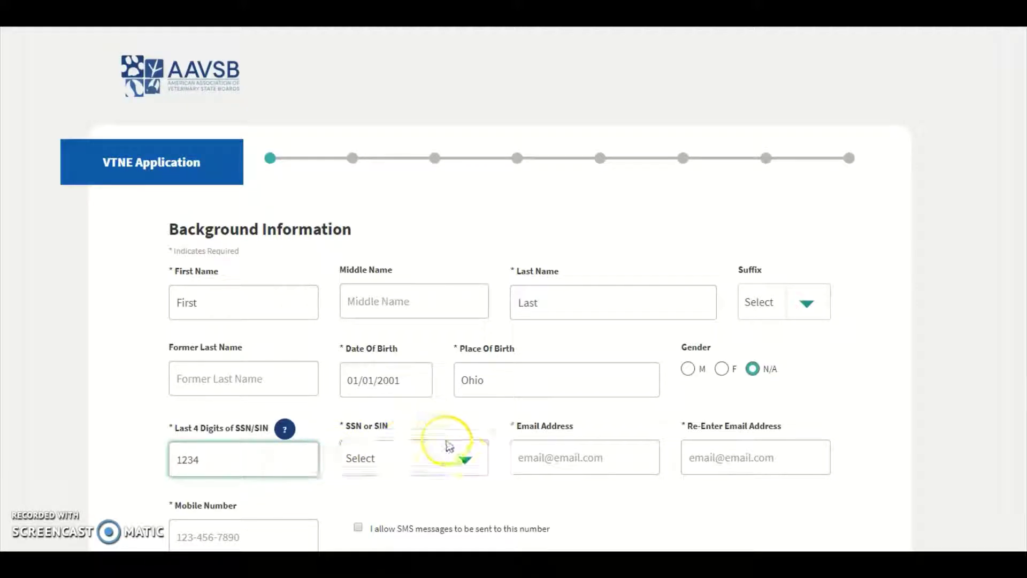
left_click(465, 459)
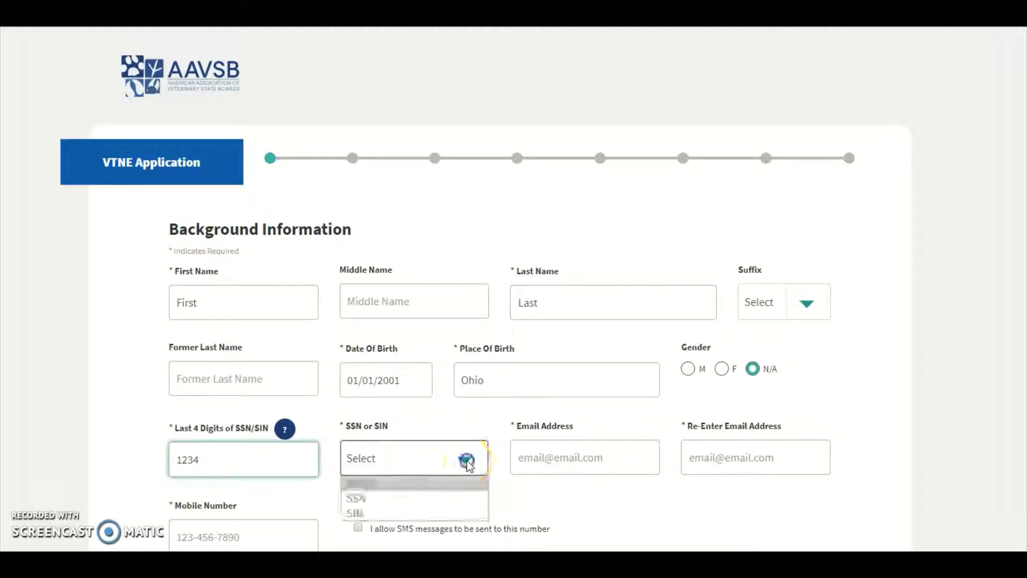
Step: Choose SSN as the ID type and enter a matching email address in both email fields
left_click(365, 498)
left_click(534, 459)
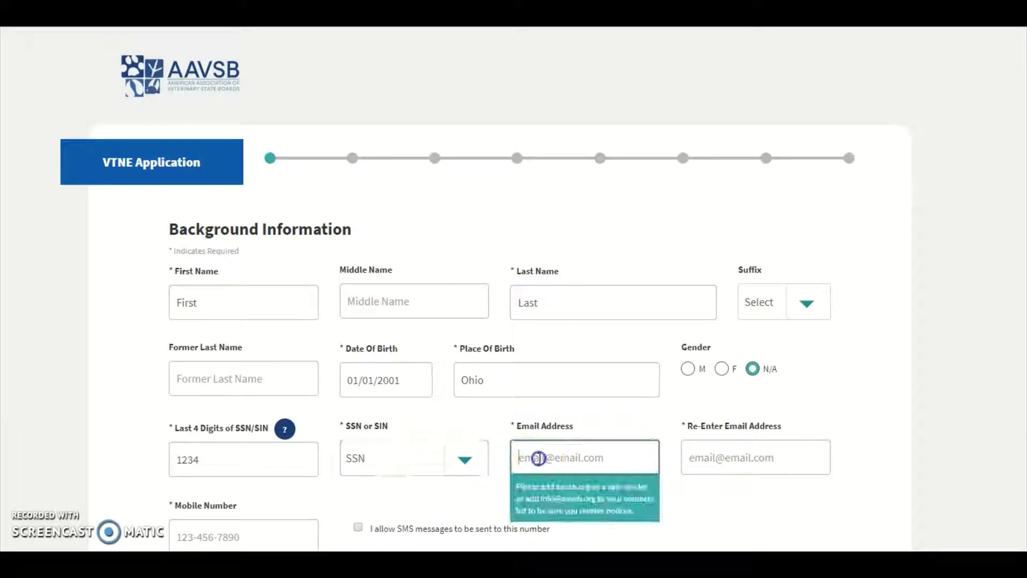
type("anyone@")
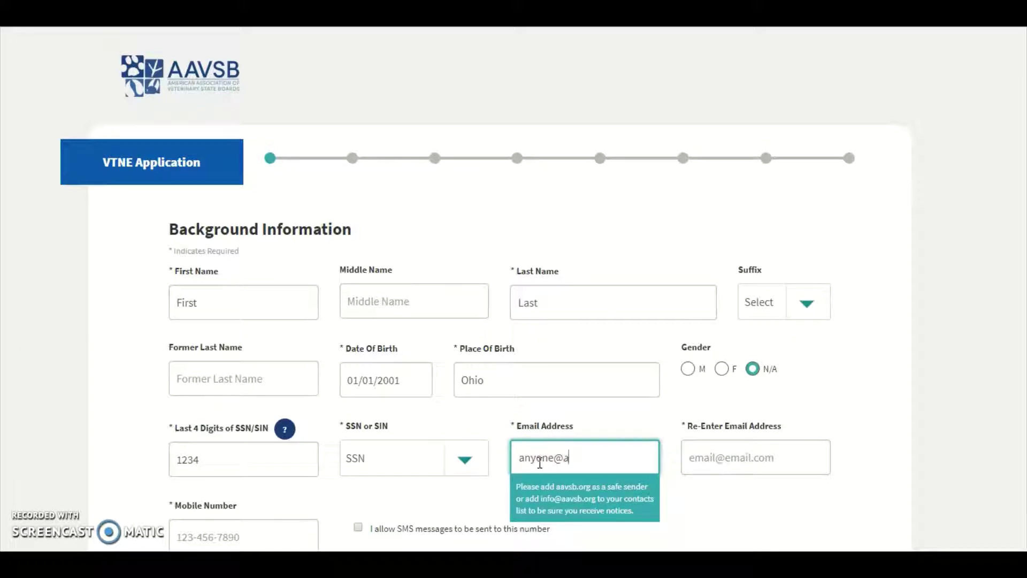
type("anyw")
key("BackSpace")
type("email.co")
key("Tab")
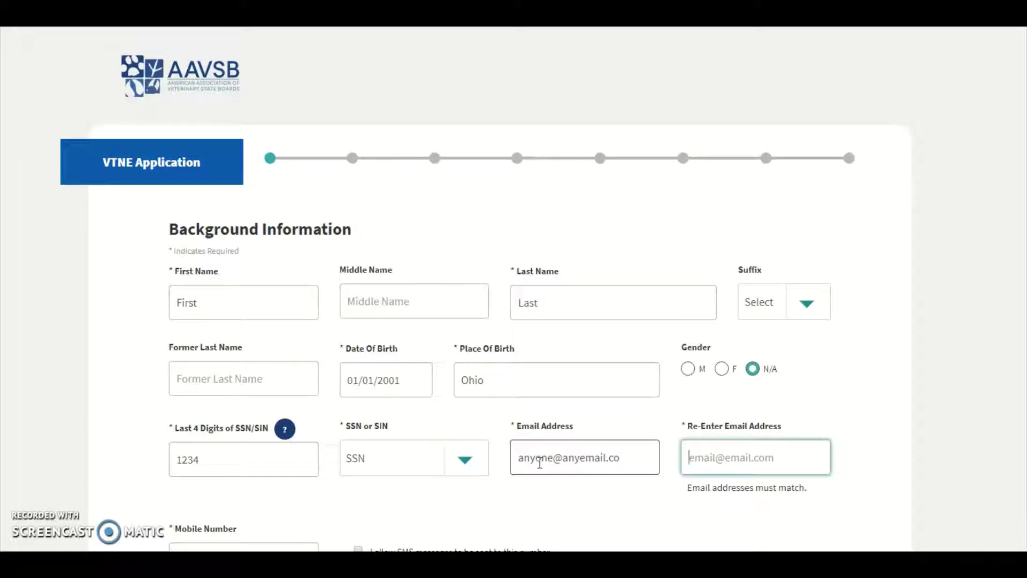
left_click(627, 438)
left_click(627, 458)
type("m")
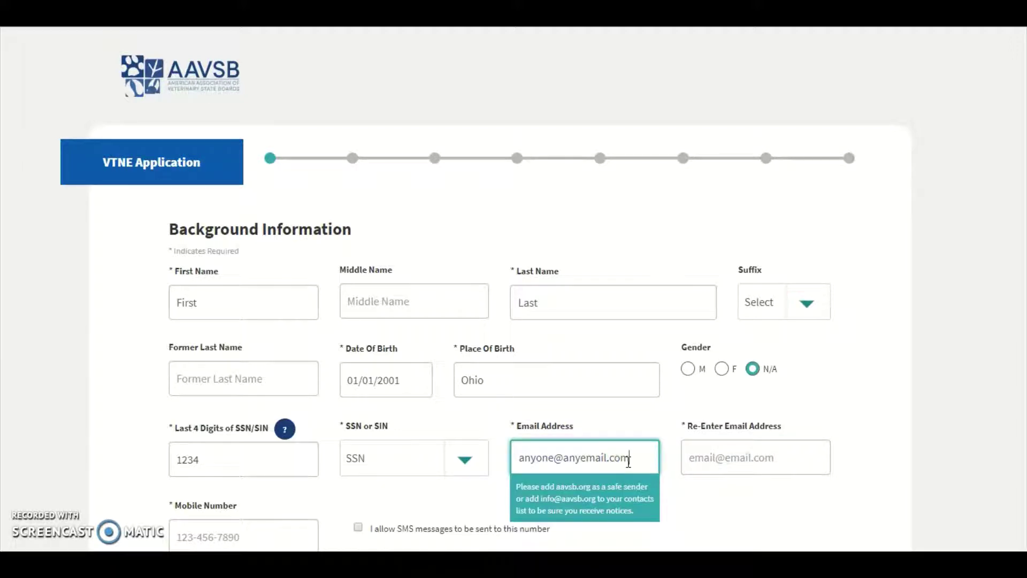
key("Tab")
type("anyone")
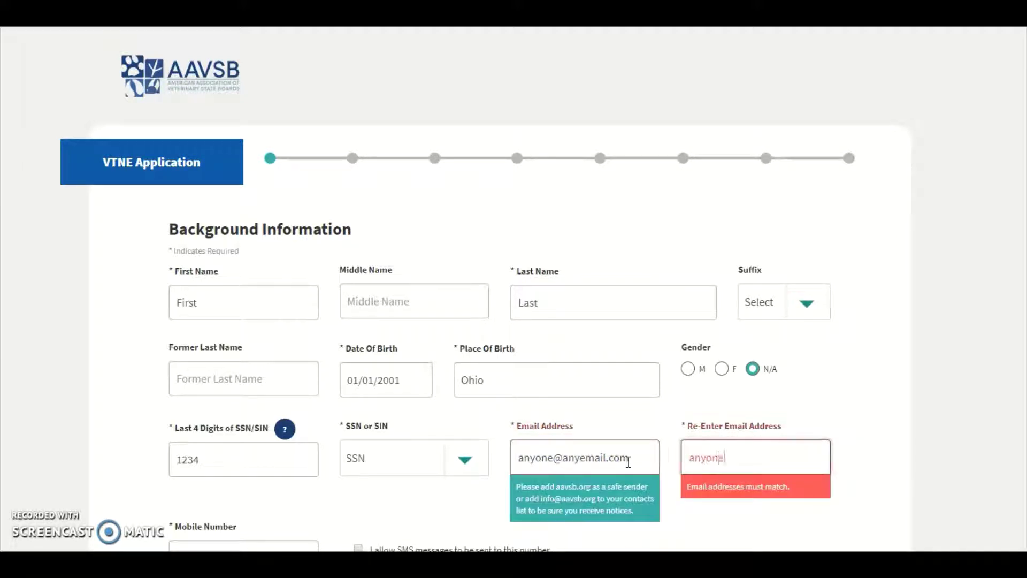
type("@anyea")
type("ma")
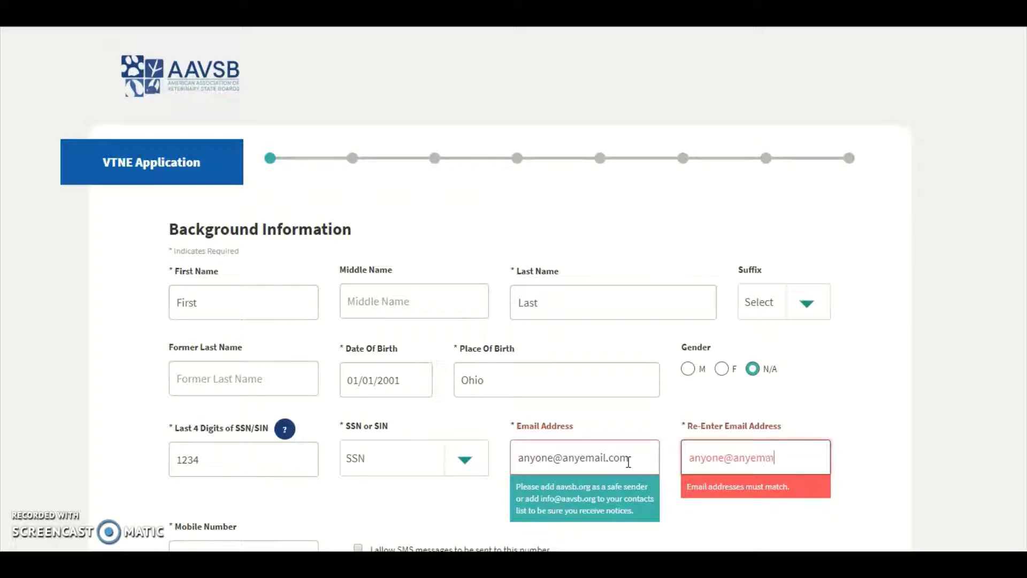
type("il.com")
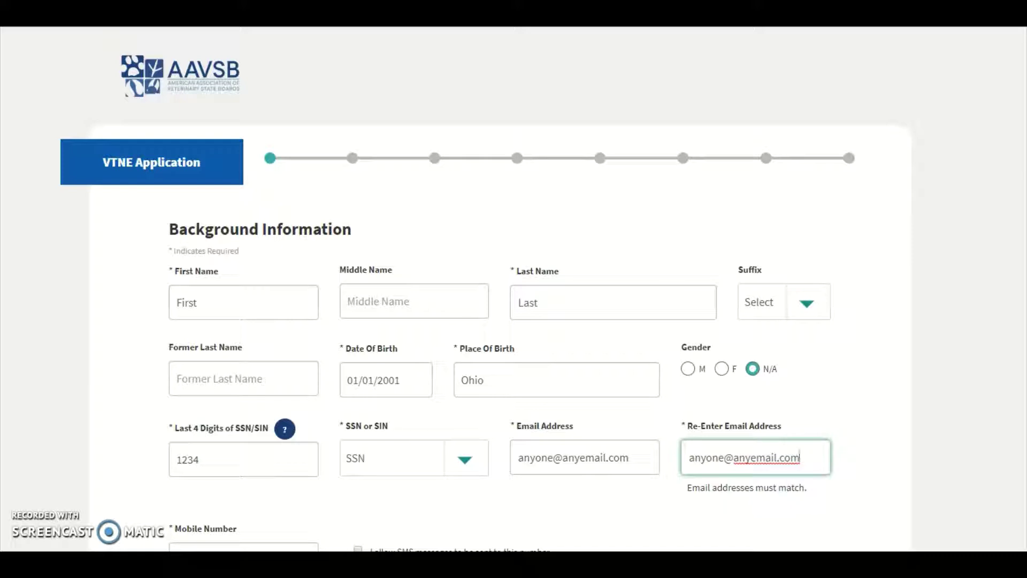
scroll(485, 291, "down", 8)
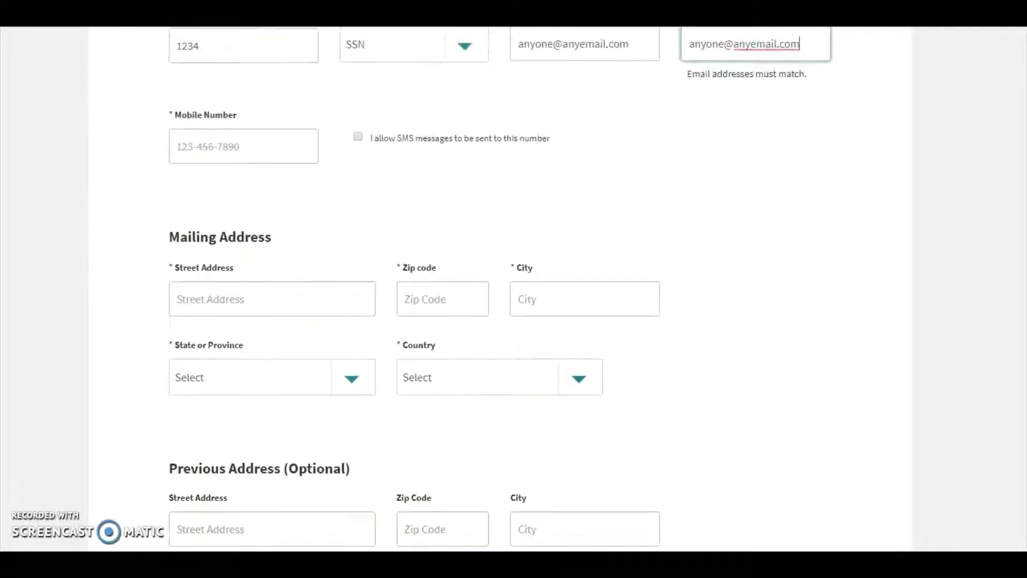
Step: Enter the mobile number and allow SMS messages to it
left_click(236, 112)
scroll(238, 114, "down", 1)
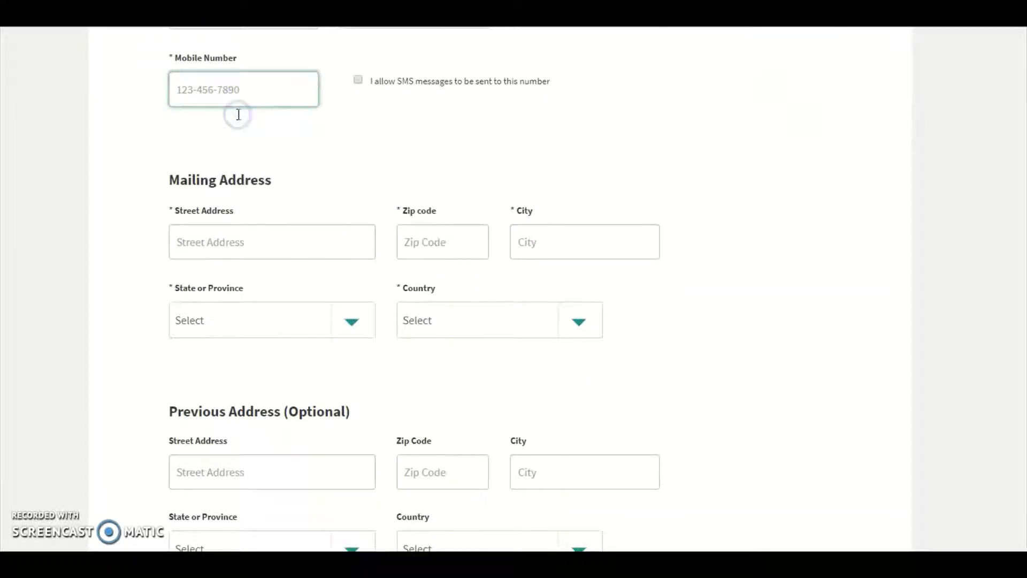
type("4198")
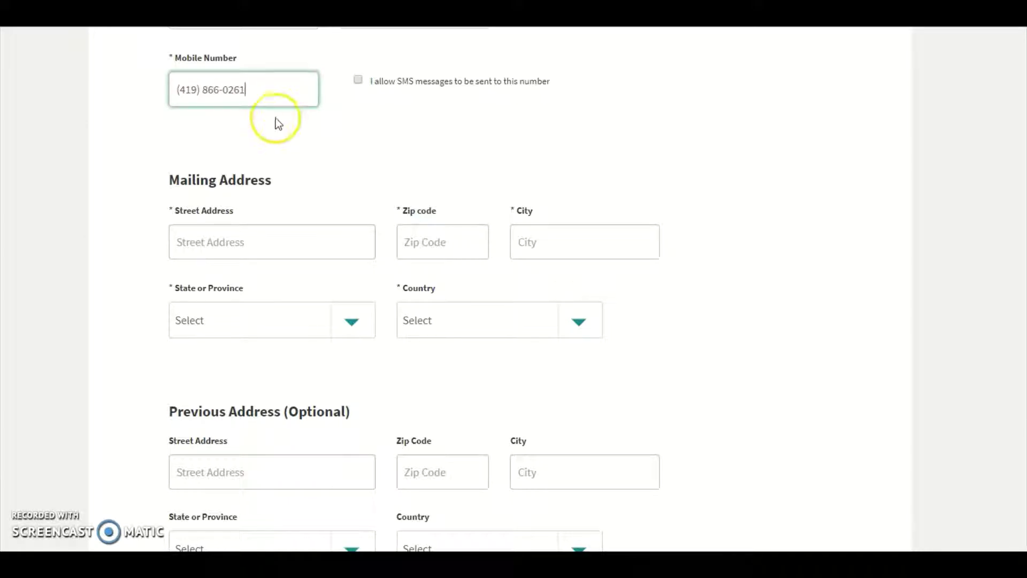
left_click(358, 80)
Step: Enter the mailing street address, zip code and city
left_click(260, 237)
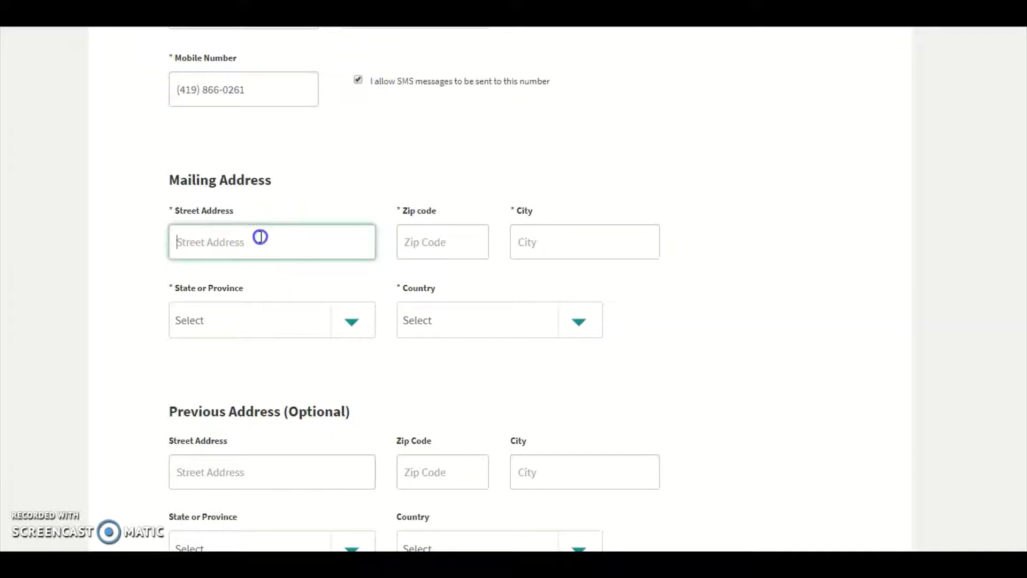
type("1234 Anystreet")
key("Tab")
type("1")
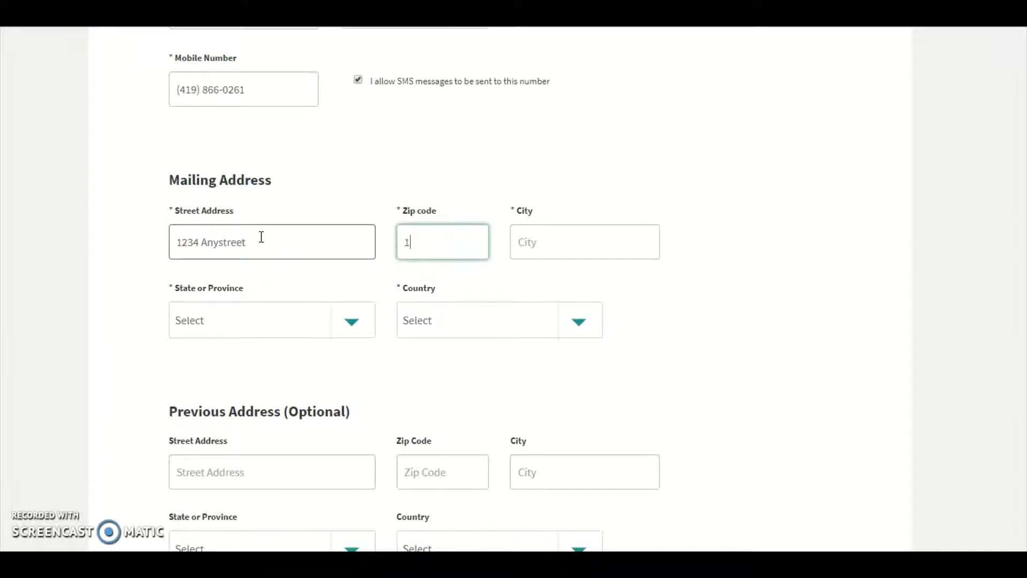
type("2345")
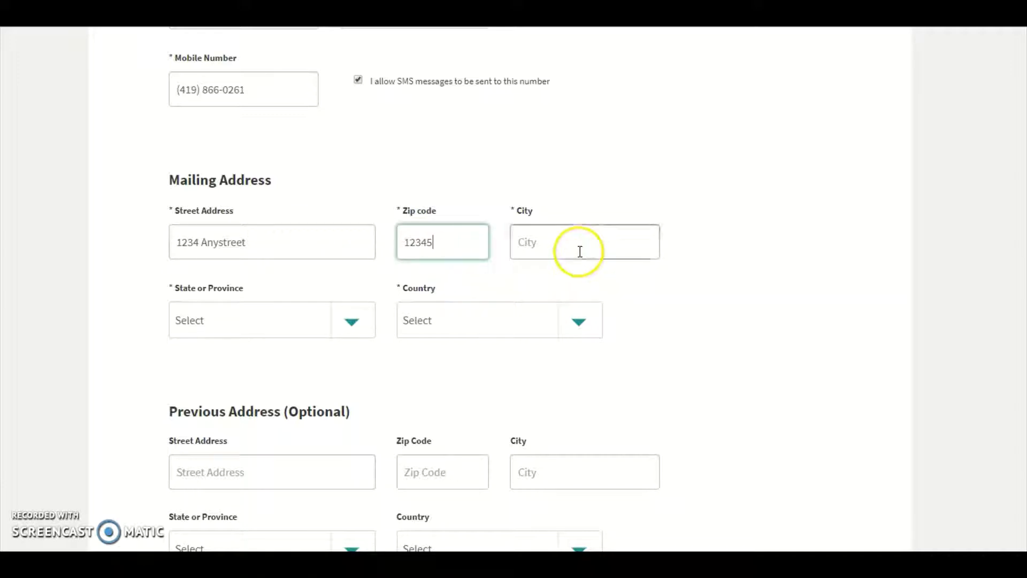
left_click(577, 248)
type("Anywhere")
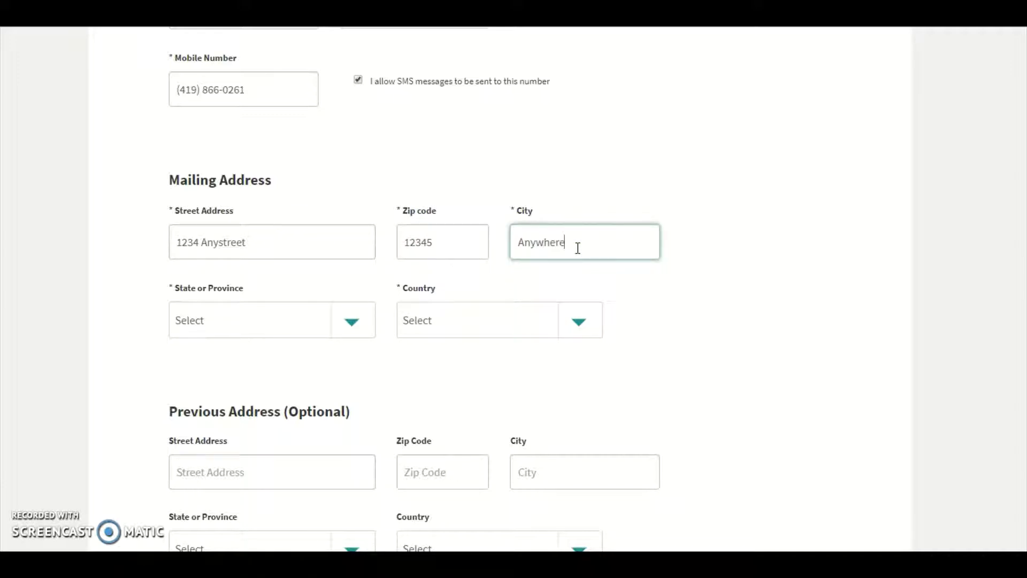
Step: Set the state to Ohio and the country to United States, then proceed to the next step
key("Tab")
key("o")
key("Tab")
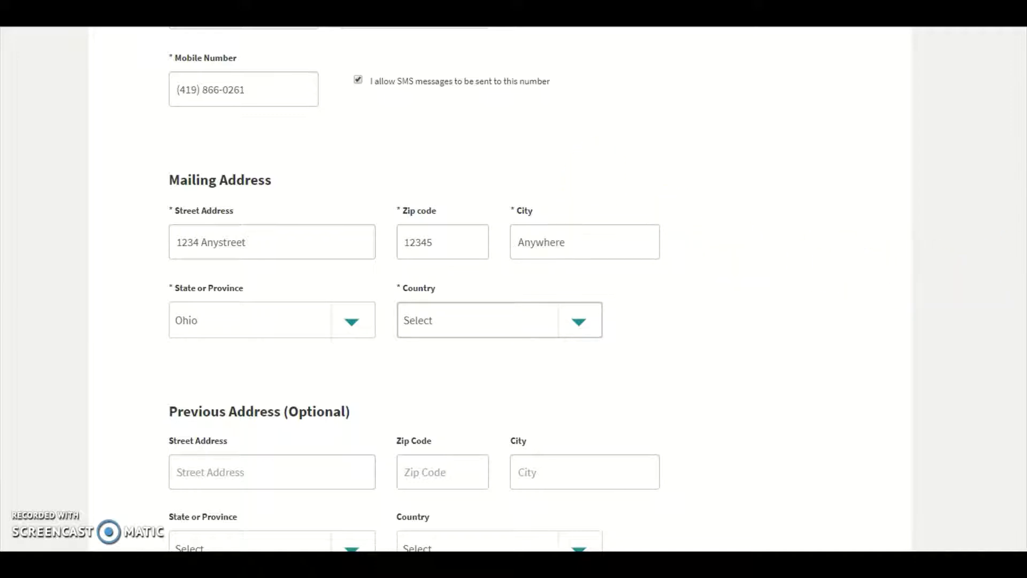
scroll(571, 451, "up", 3)
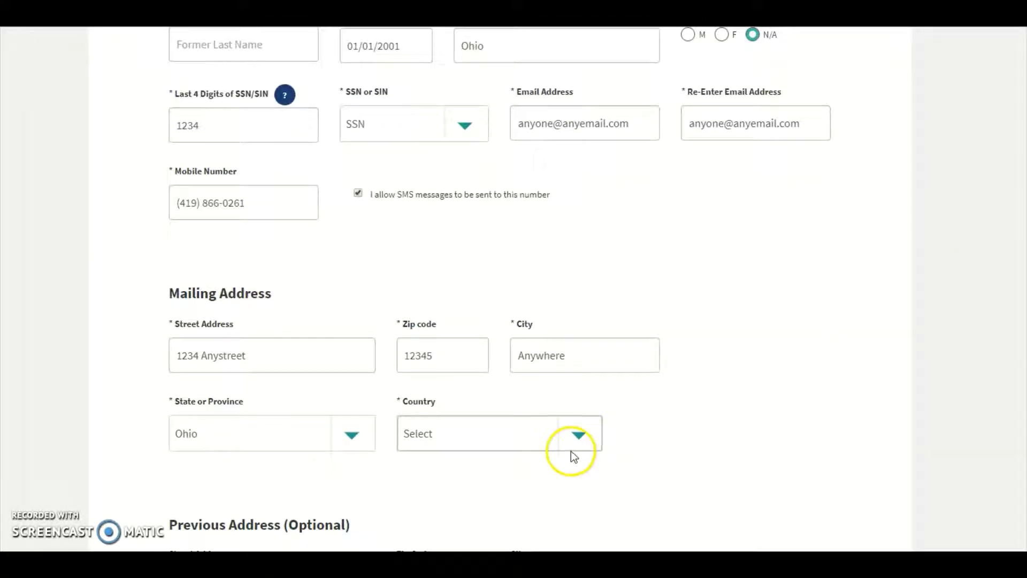
left_click(571, 451)
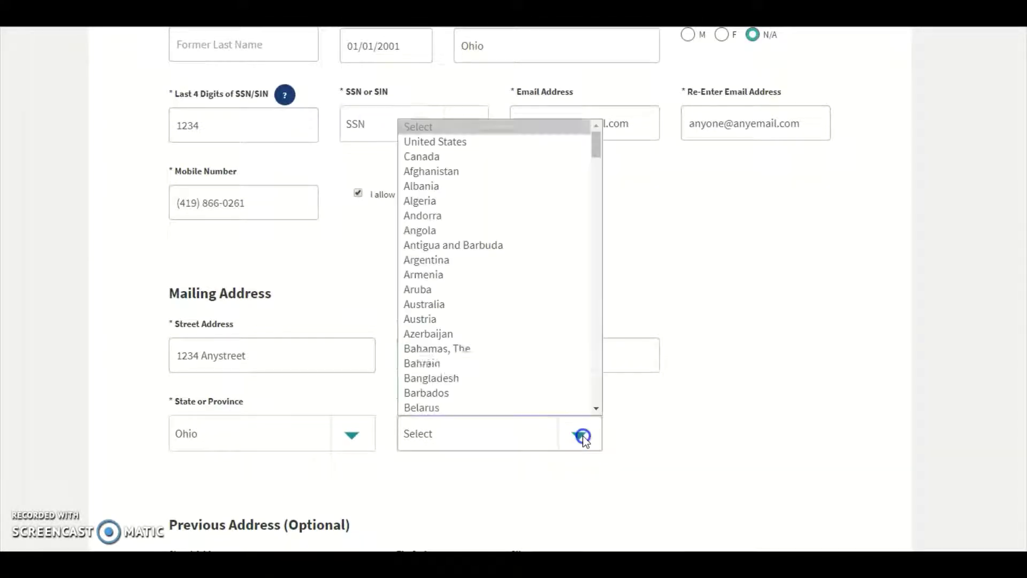
left_click(458, 143)
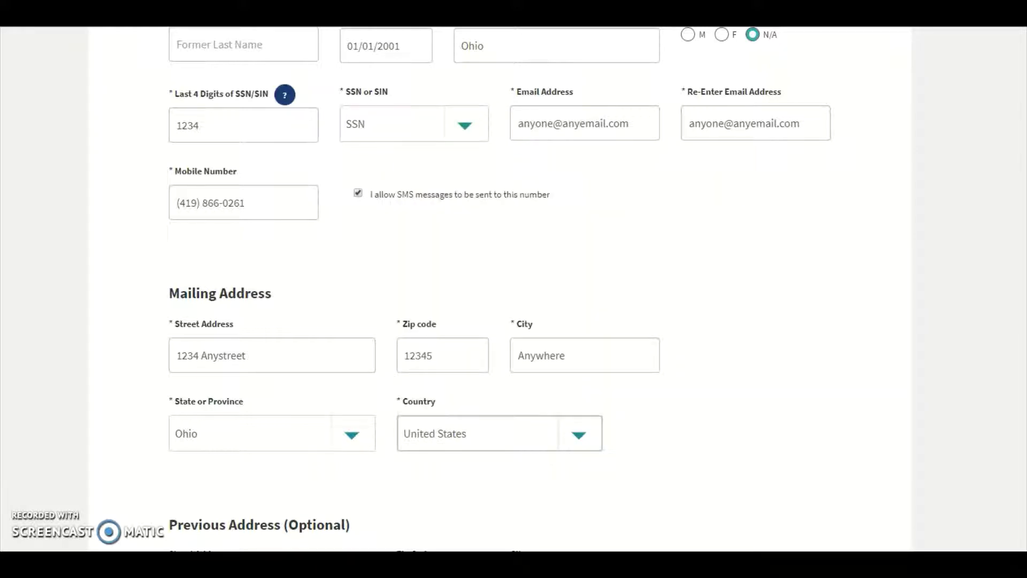
scroll(500, 289, "down", 10)
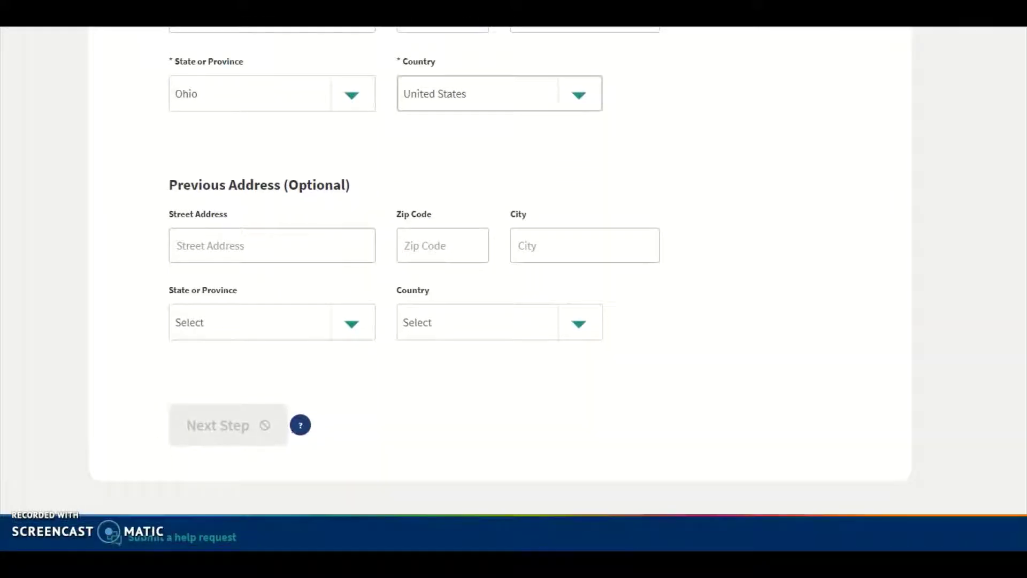
left_click(859, 236)
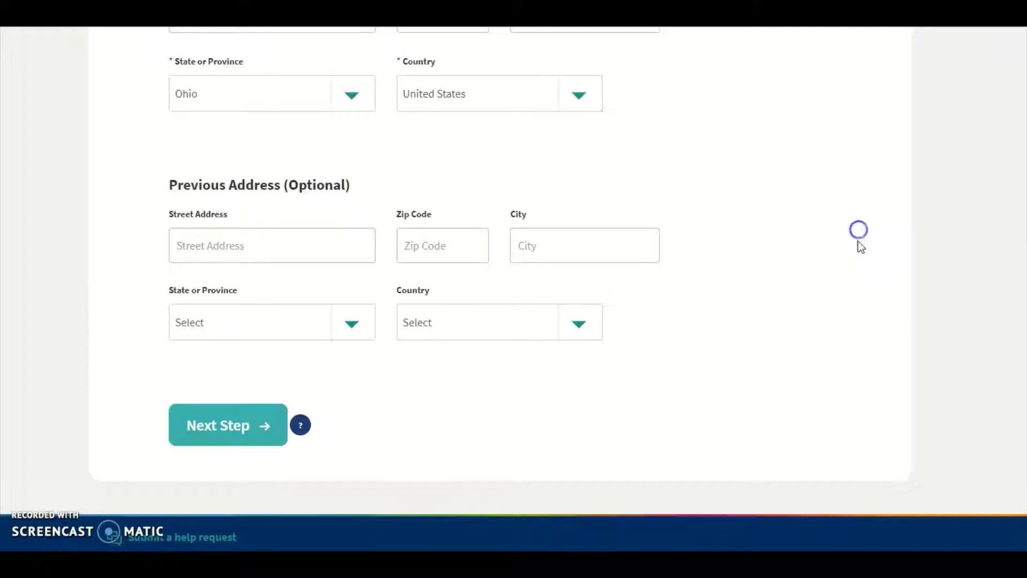
left_click(208, 428)
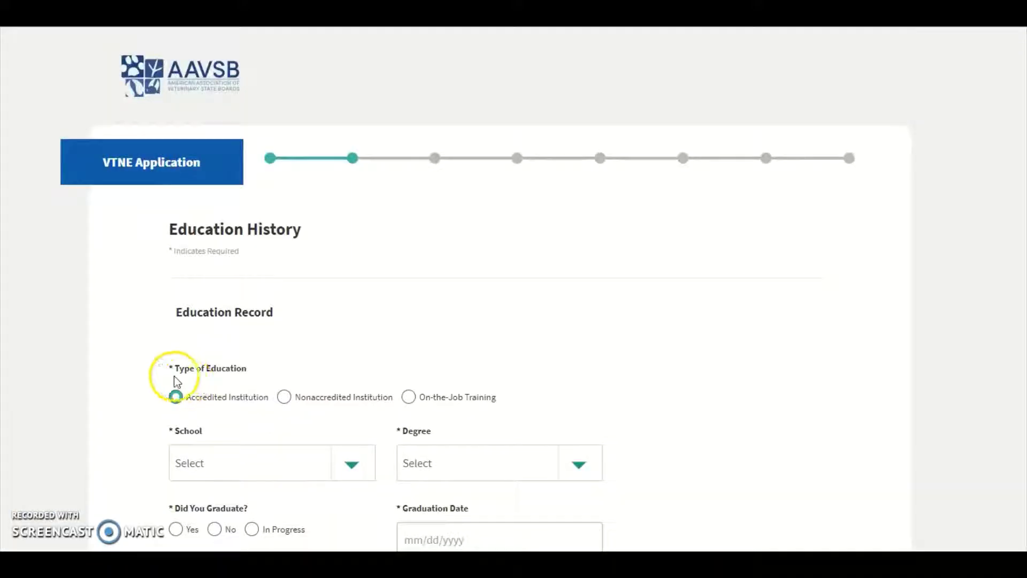
Step: Select Accredited Institution, Stautzenberger College - Maumee, with an AAS degree
left_click(177, 397)
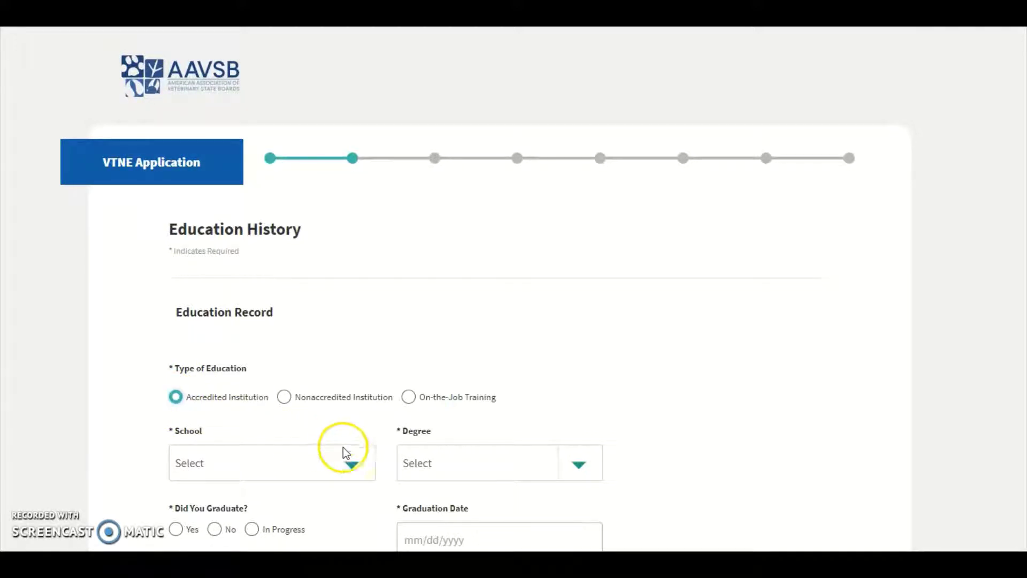
left_click(353, 464)
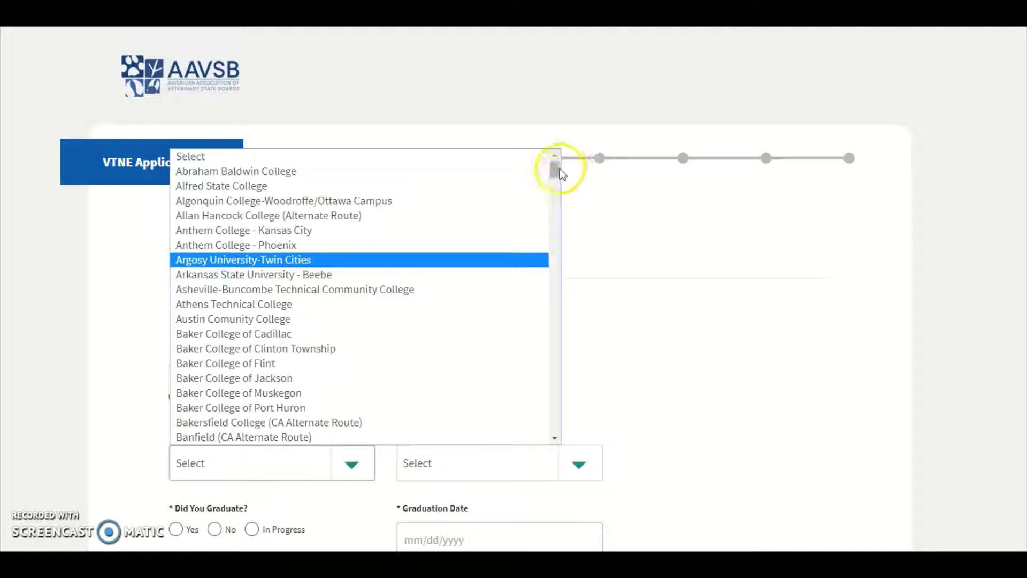
left_click_drag(555, 169, 532, 397)
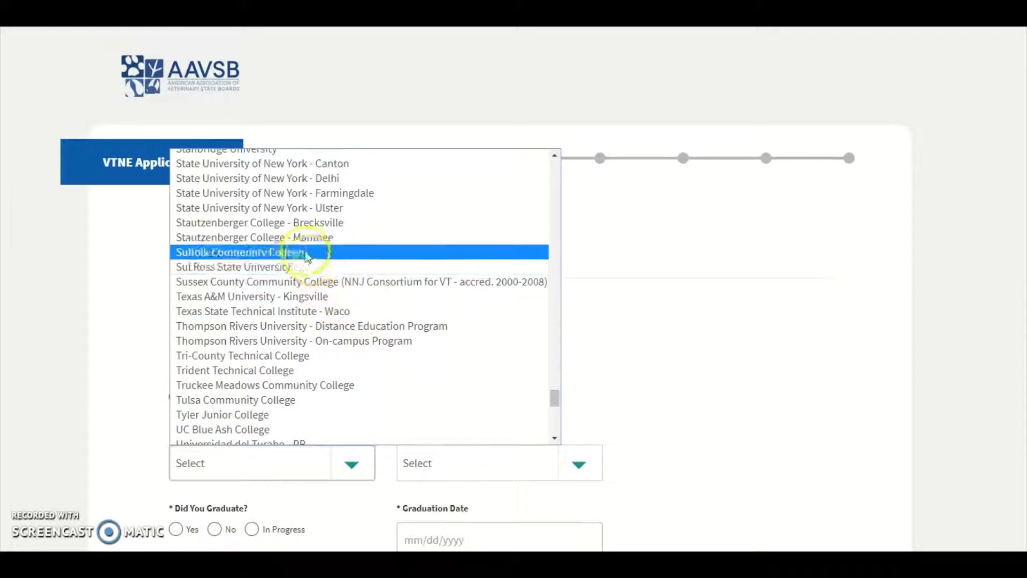
left_click(300, 237)
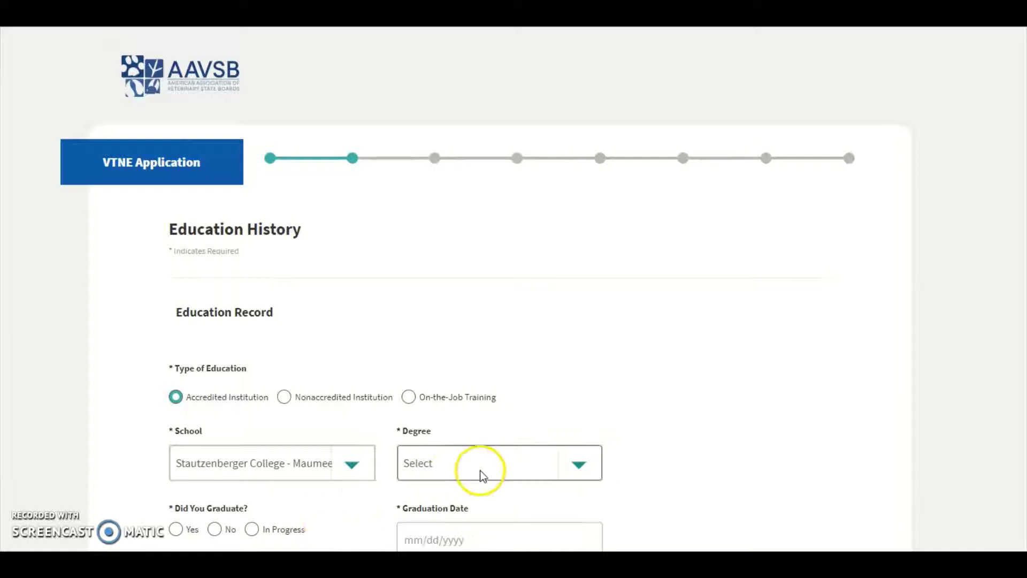
left_click(579, 462)
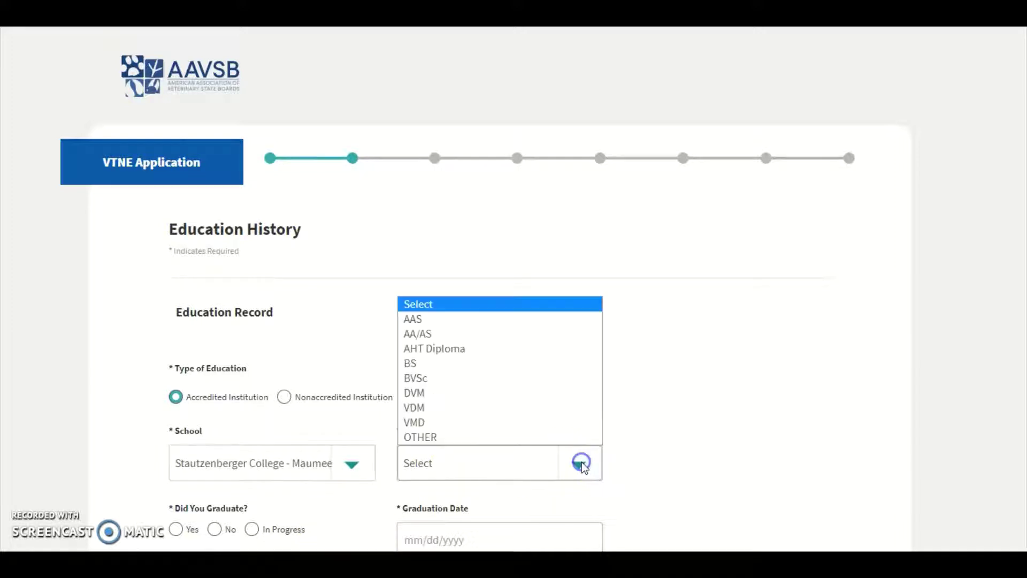
left_click(438, 320)
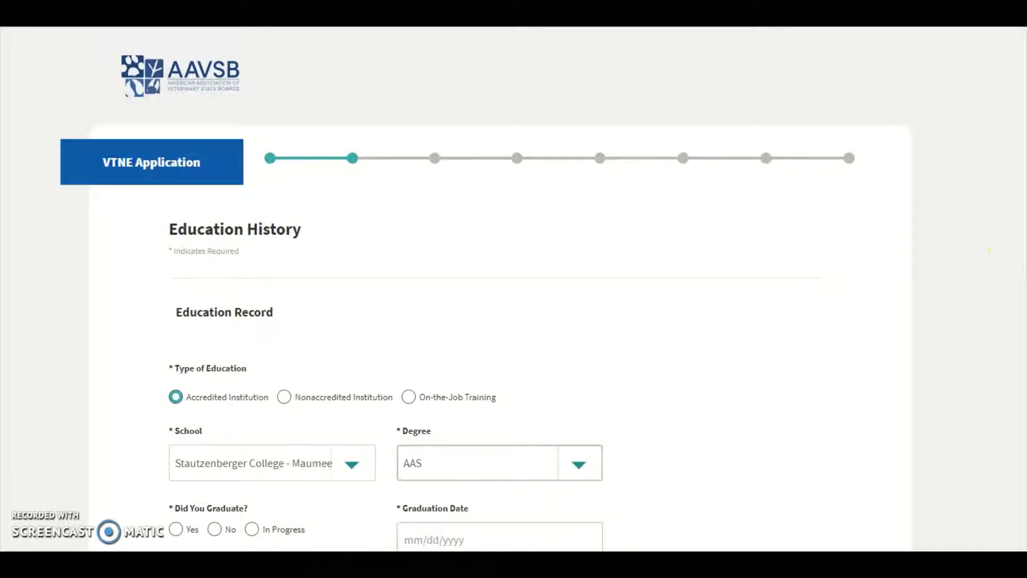
Step: Mark the applicant as graduated on 10/08/2018 and advance to exam history
scroll(601, 441, "down", 5)
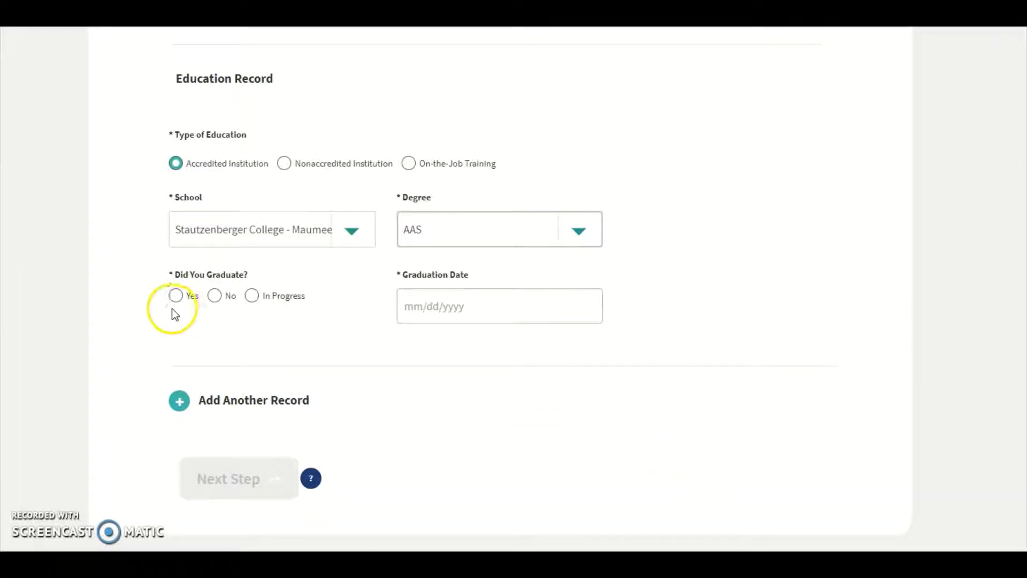
left_click(176, 296)
left_click(474, 311)
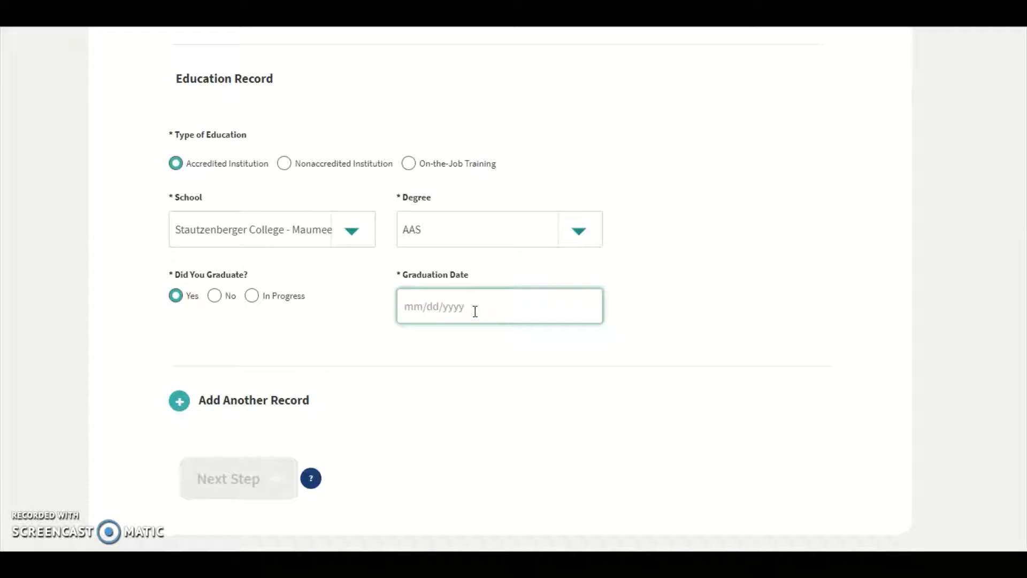
type("10/08/2018")
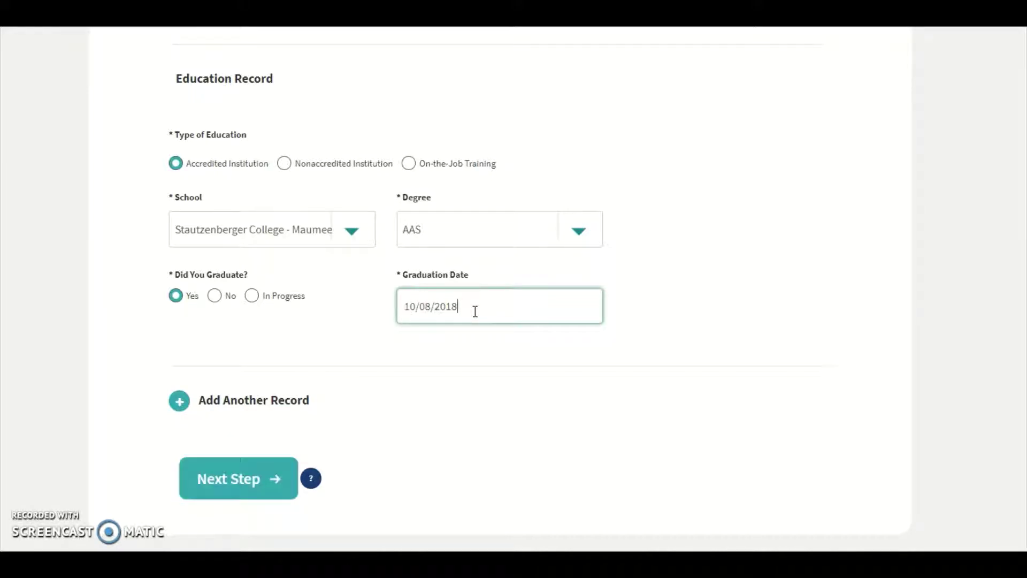
left_click(439, 329)
left_click(232, 480)
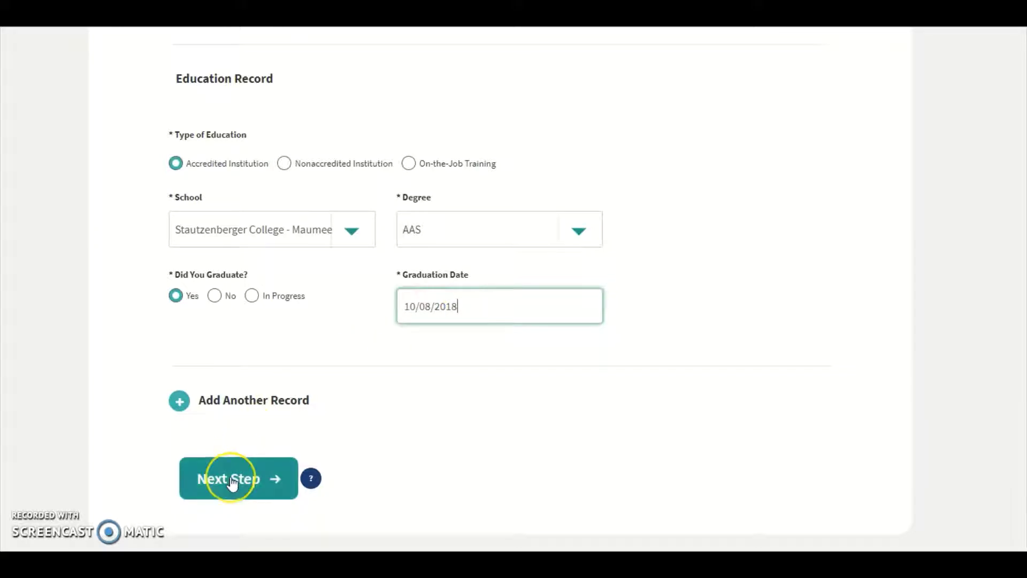
left_click(232, 480)
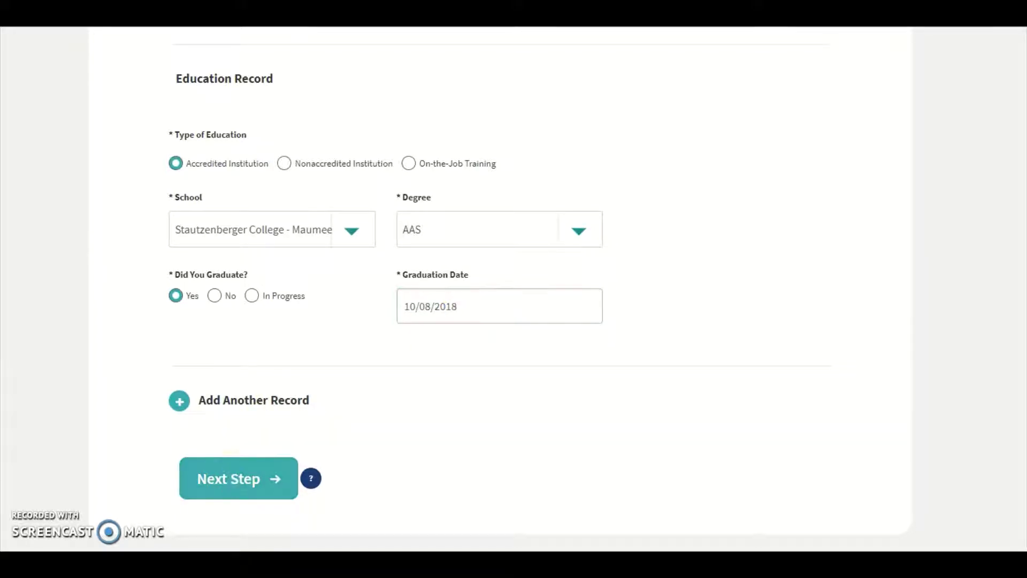
Step: Set the exam history jurisdiction to Ohio Veterinary Medical Licensing Board and check the date and candidate ID fields
left_click(579, 381)
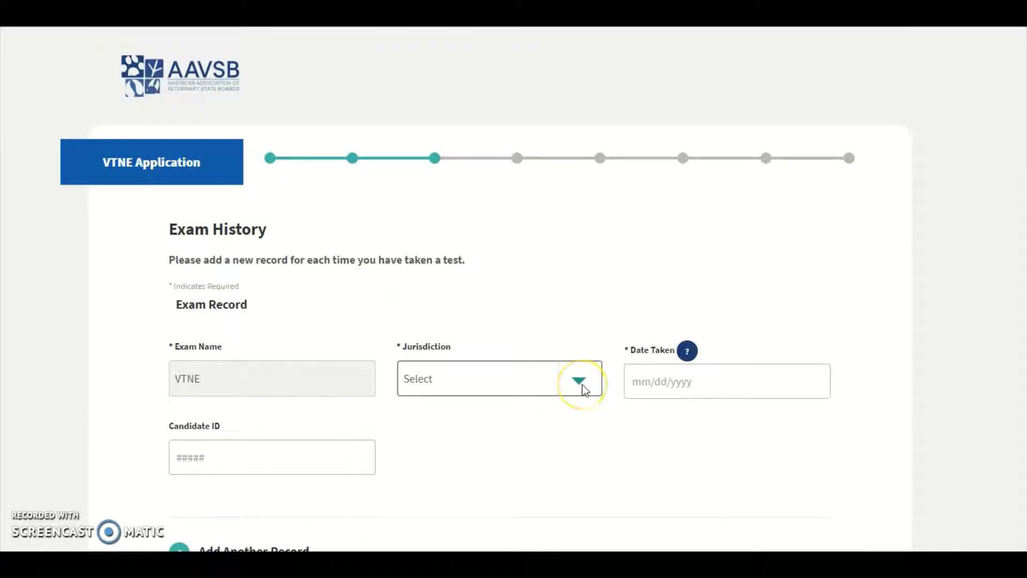
left_click(464, 363)
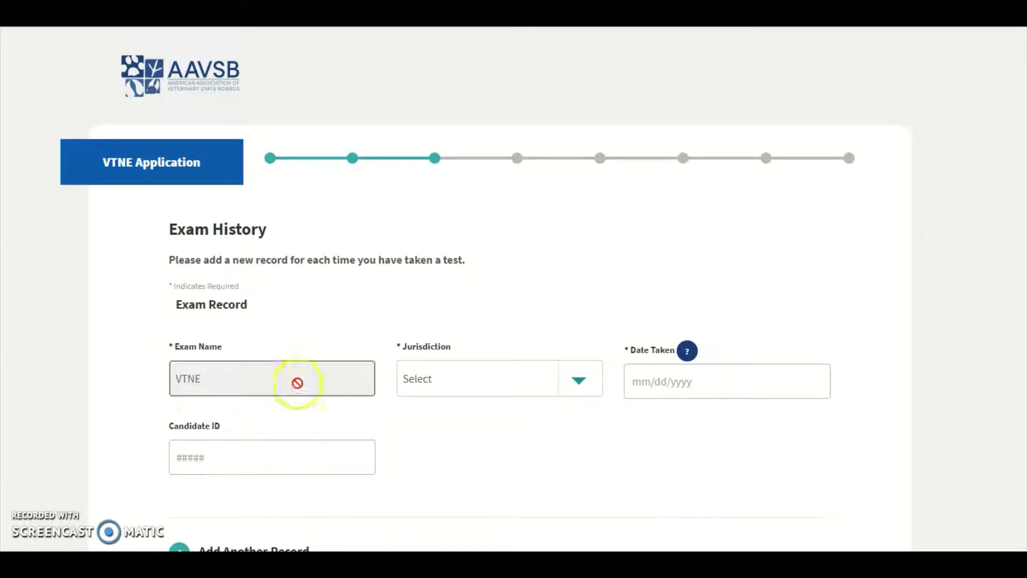
left_click(581, 380)
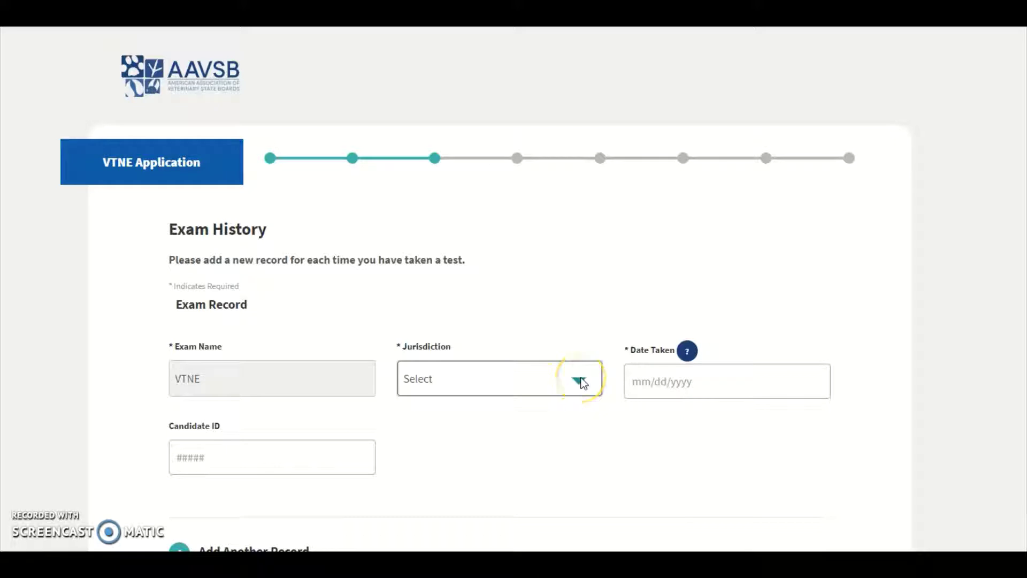
left_click(581, 380)
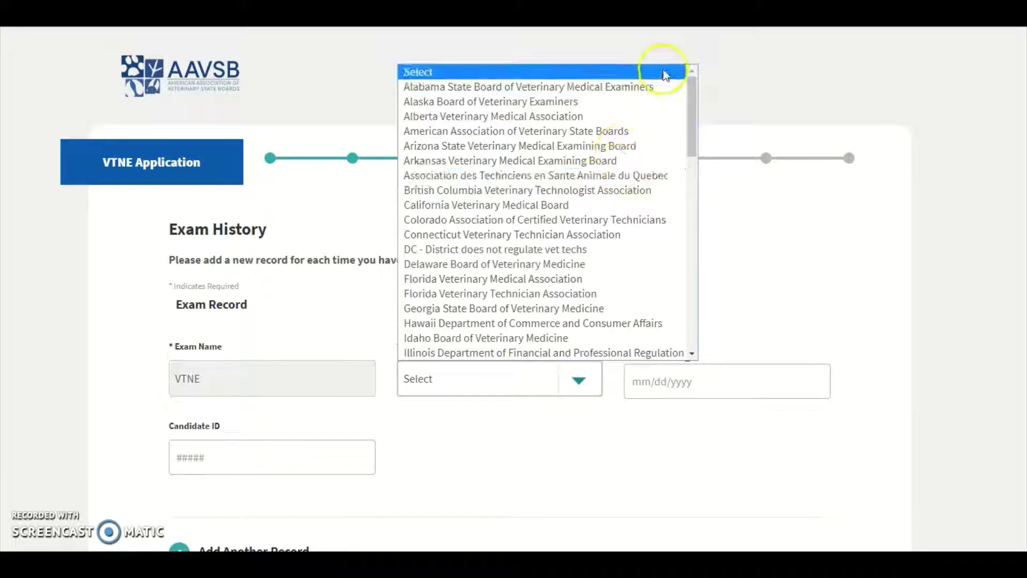
left_click_drag(691, 88, 693, 196)
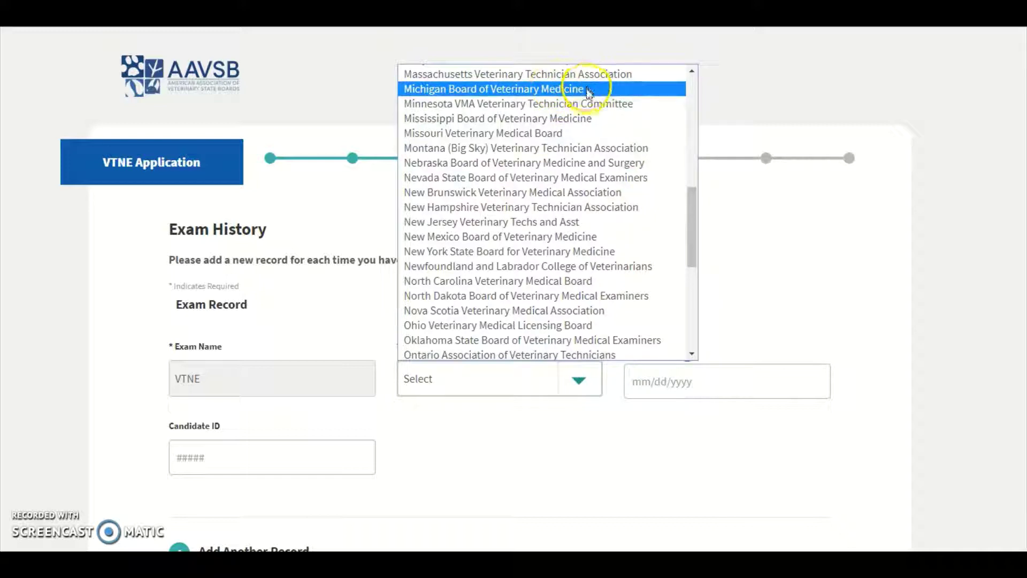
left_click(563, 324)
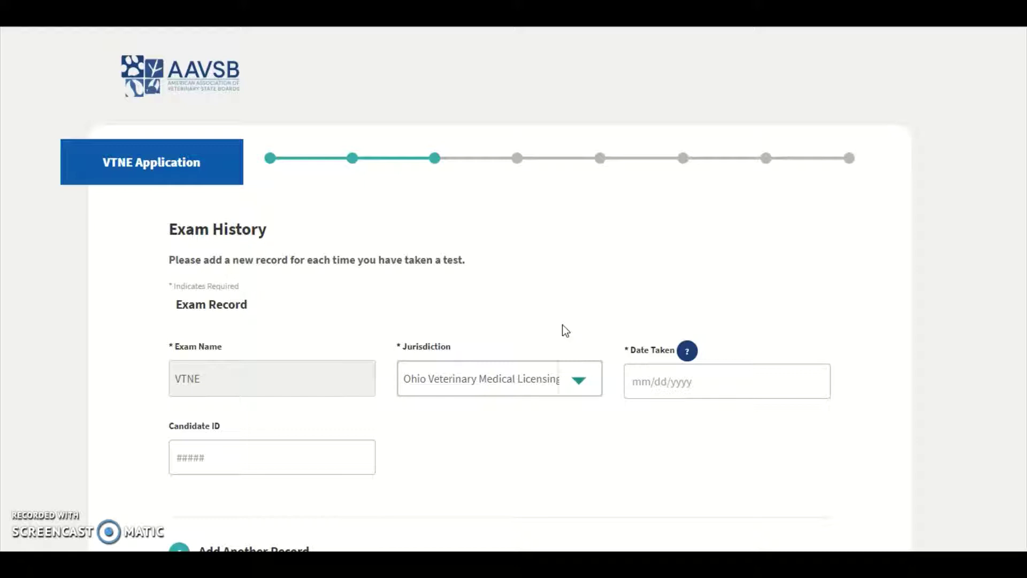
left_click(635, 381)
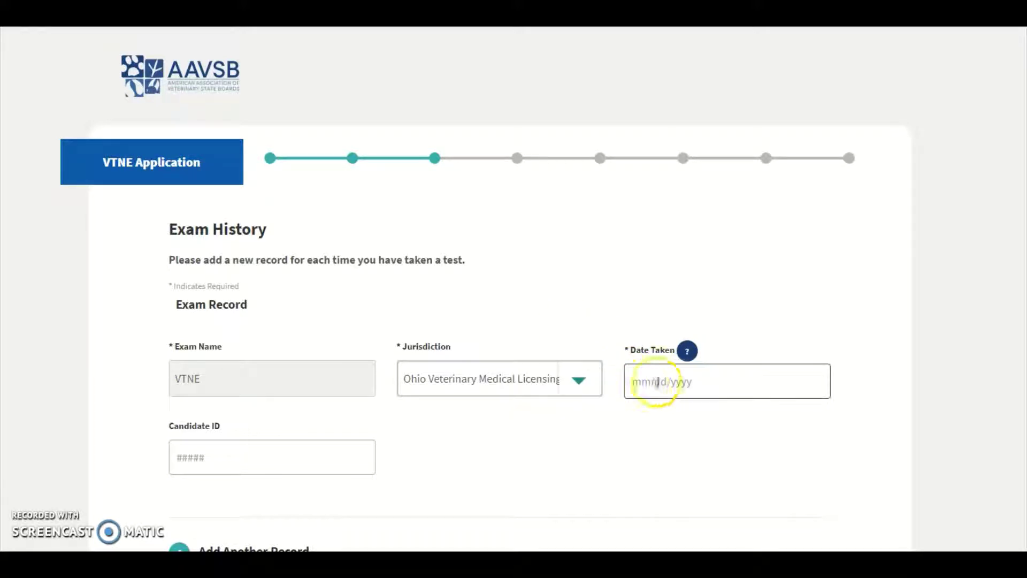
left_click(248, 458)
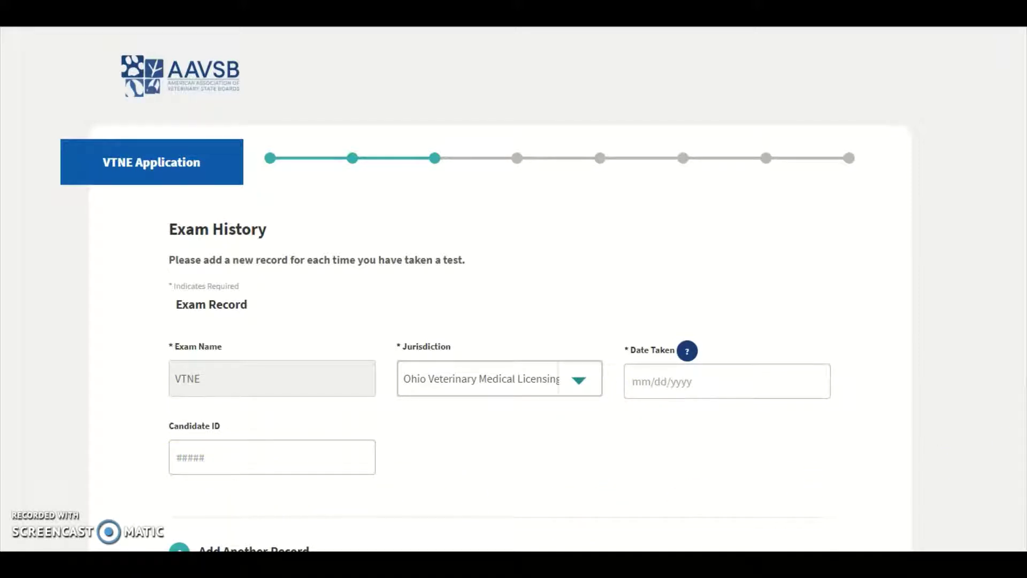
scroll(514, 289, "down", 5)
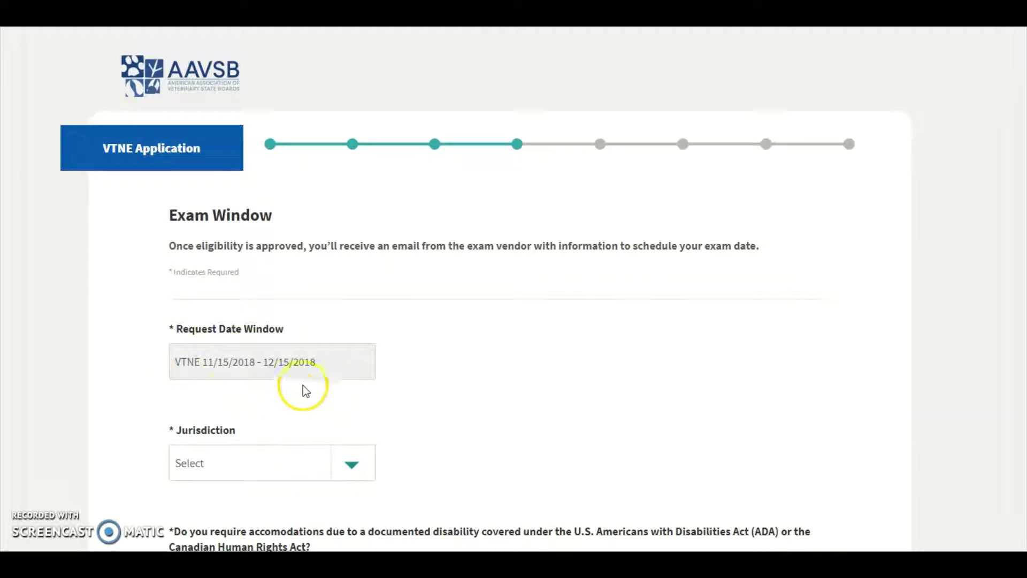
Step: Choose Ohio as the exam jurisdiction
left_click(354, 470)
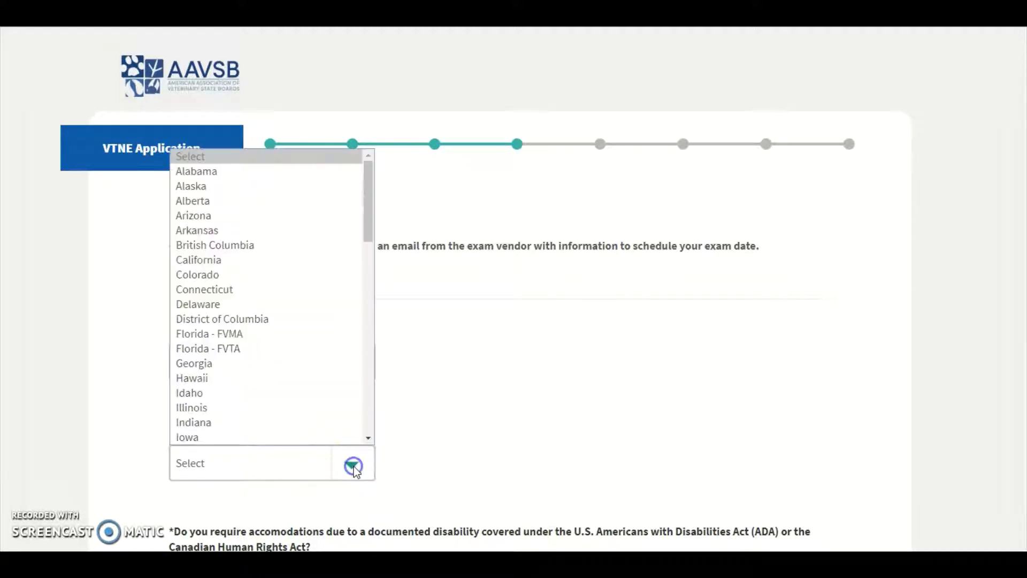
left_click_drag(369, 180, 383, 307)
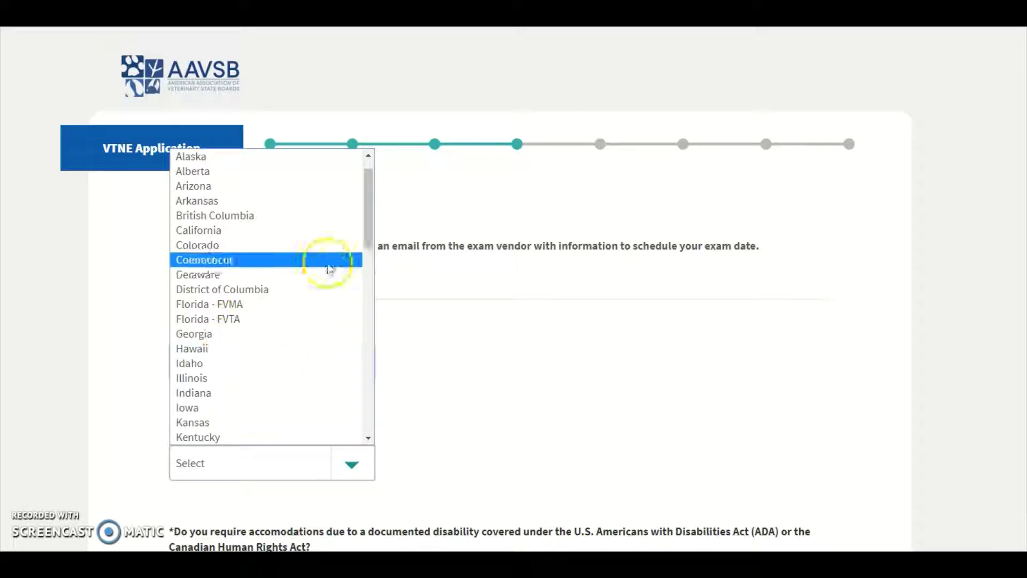
left_click_drag(368, 184, 367, 291)
left_click(216, 361)
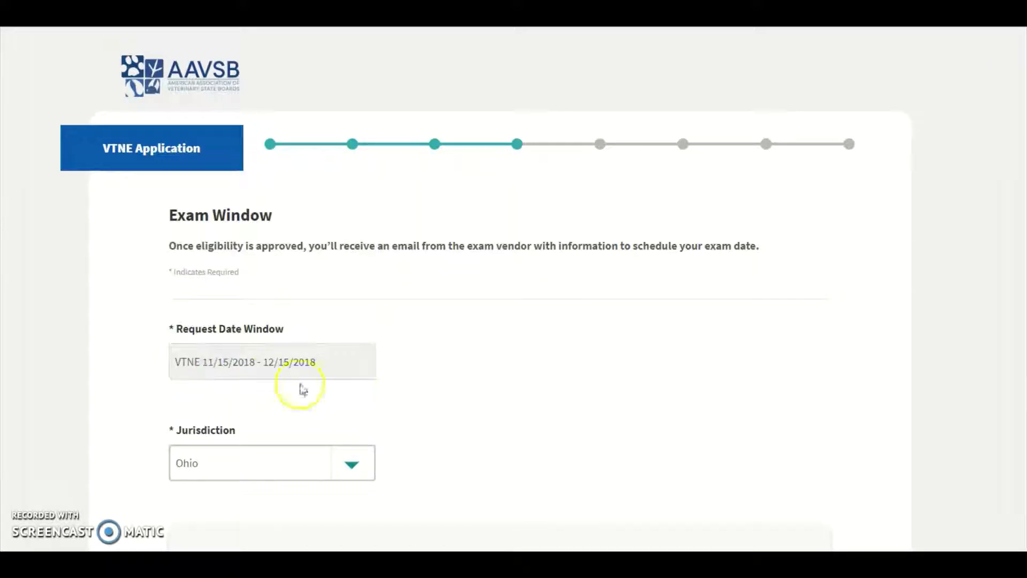
Step: Answer No to ADA accommodations and continue to the Special Notes step
scroll(487, 288, "down", 6)
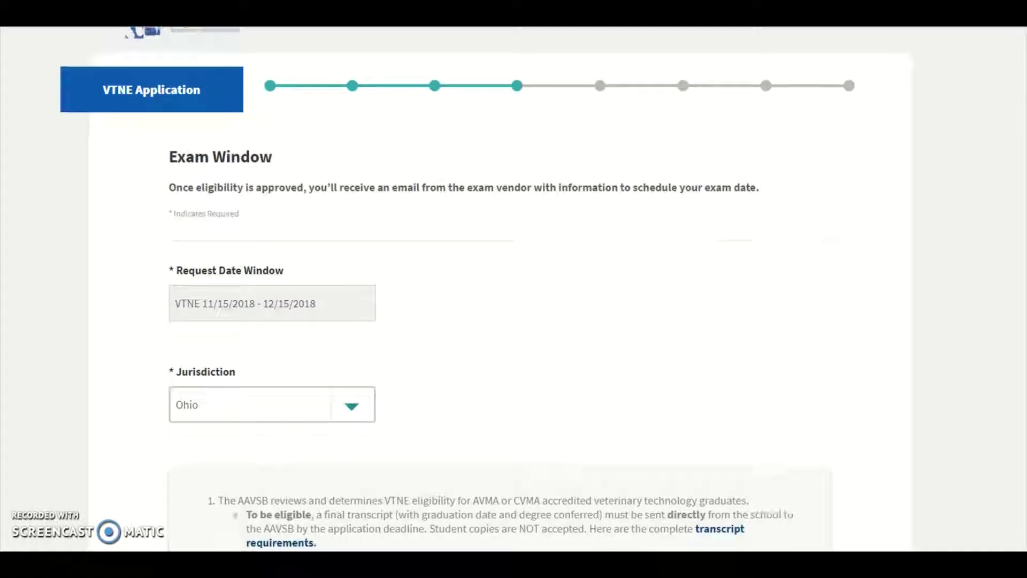
scroll(487, 289, "down", 3)
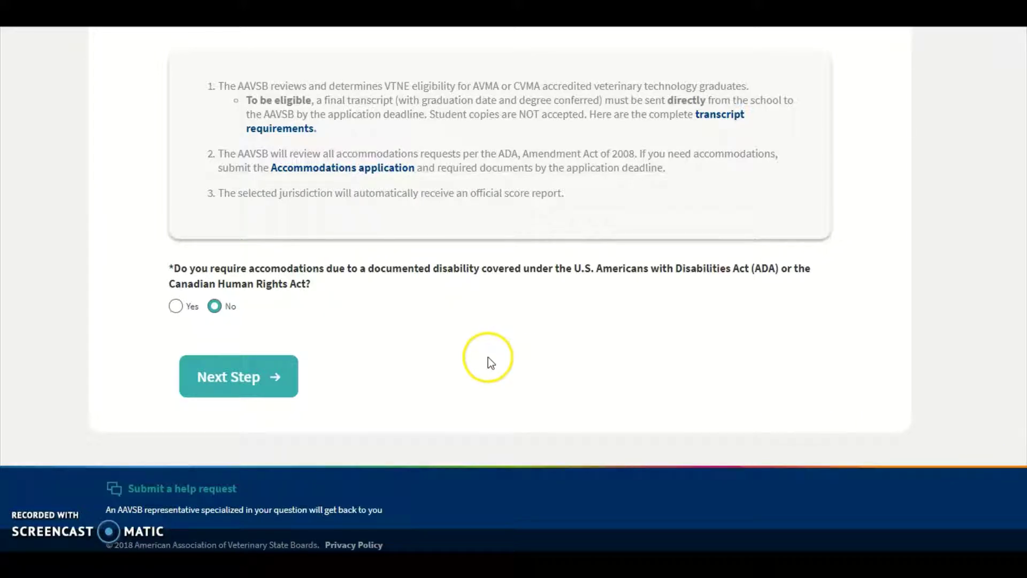
left_click(176, 307)
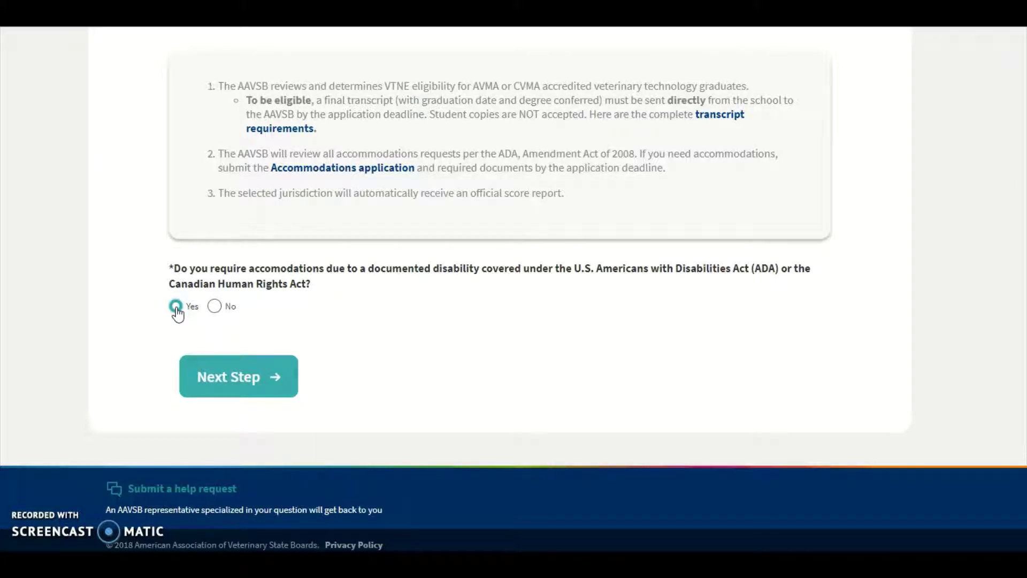
left_click(216, 310)
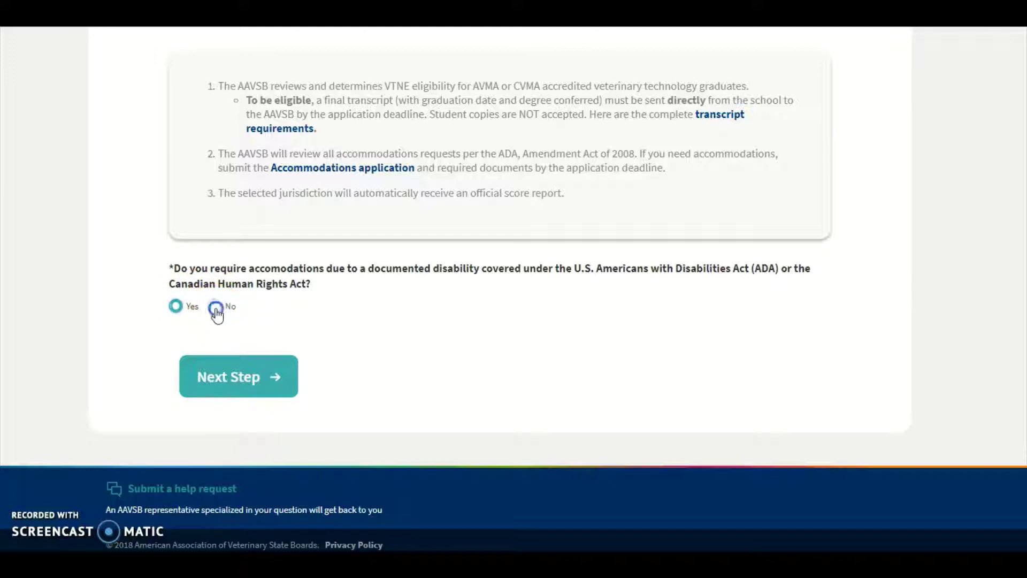
left_click(232, 378)
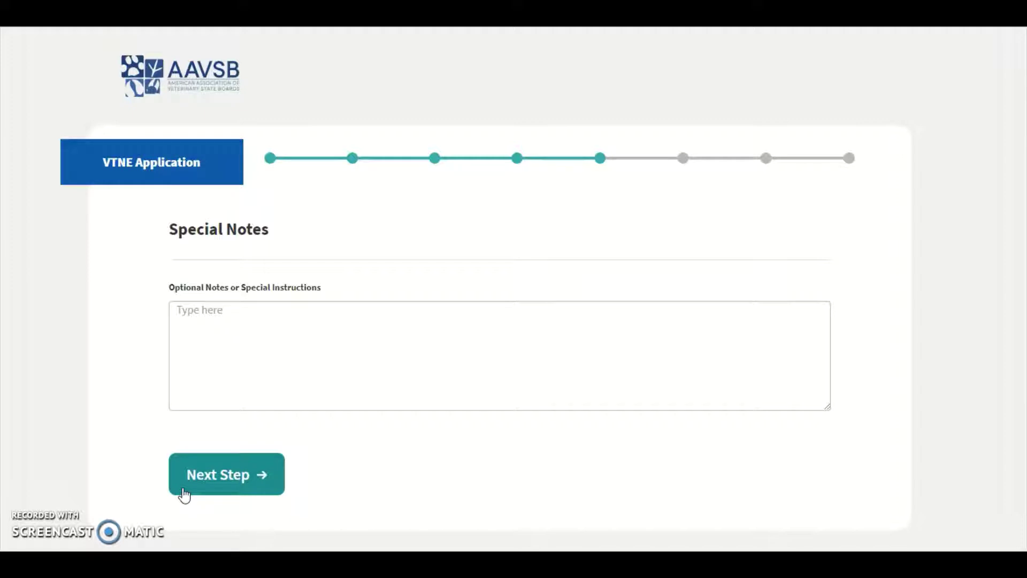
Step: Leave the Special Notes box blank and move on to the Terms and Conditions step
left_click(203, 319)
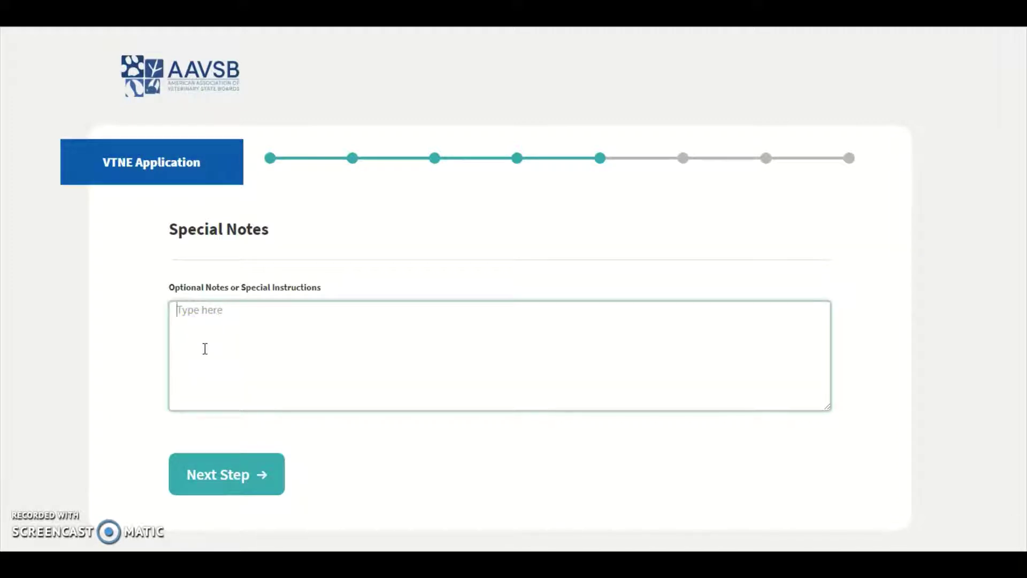
left_click(209, 484)
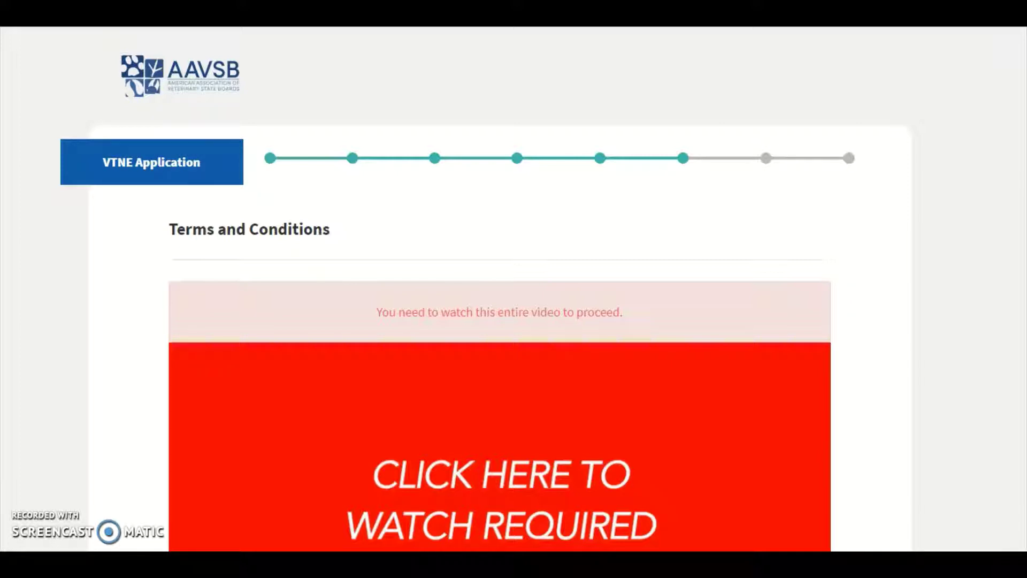
Step: Scroll past the exam security video, tick 'I agree to these terms', and continue to Review & Pay
scroll(514, 289, "down", 4)
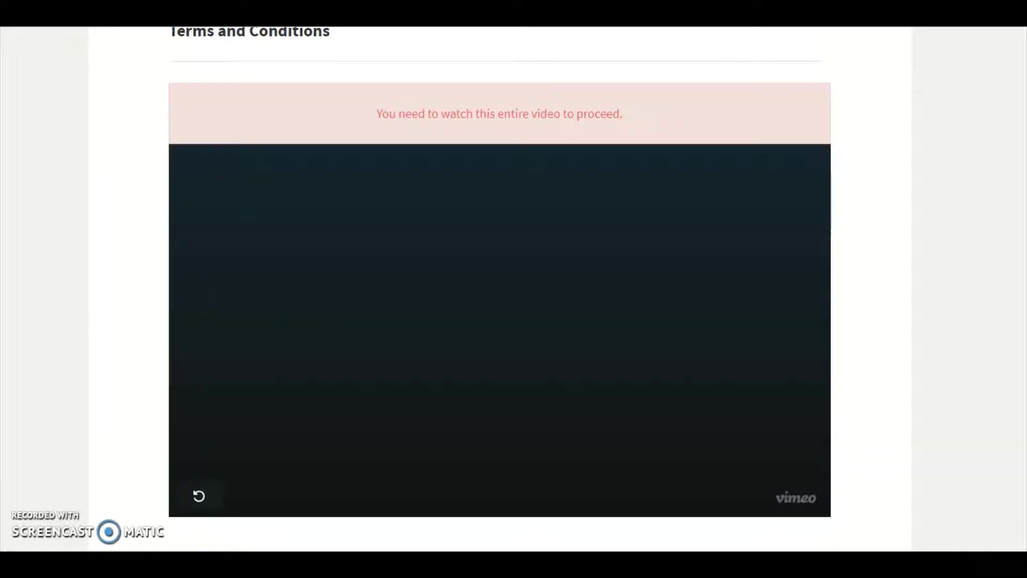
scroll(500, 289, "down", 7)
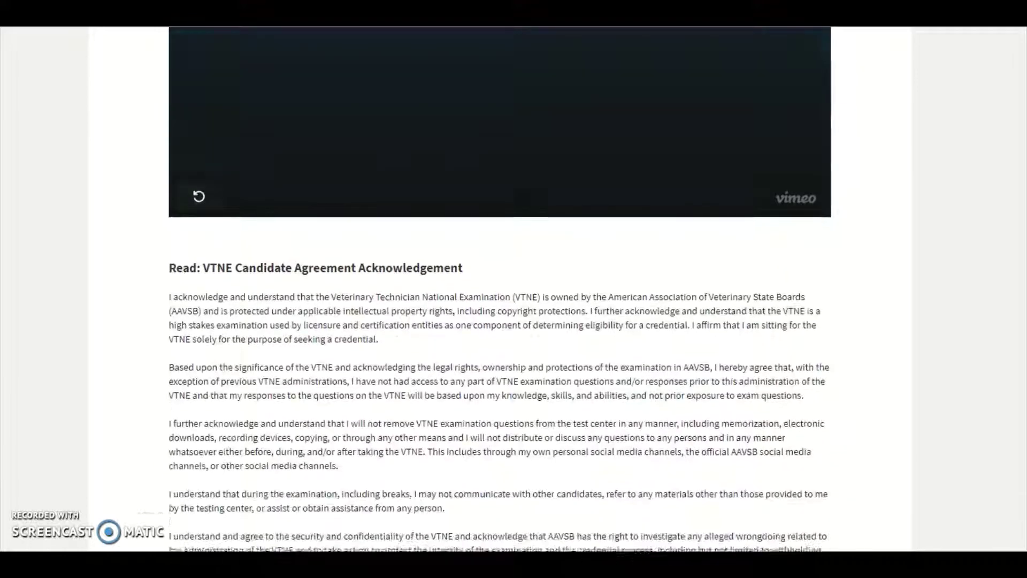
scroll(500, 289, "down", 3)
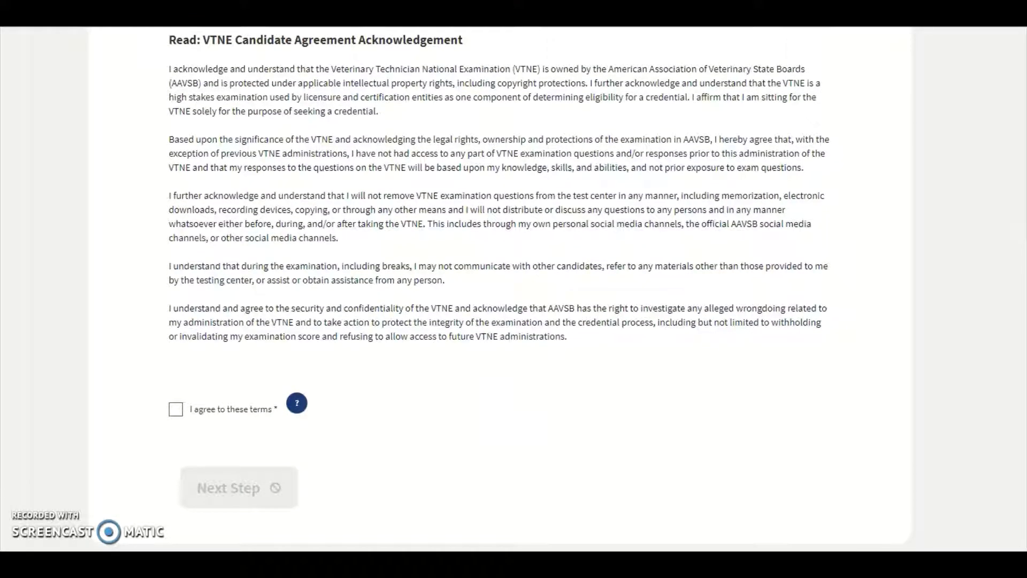
scroll(432, 159, "down", 3)
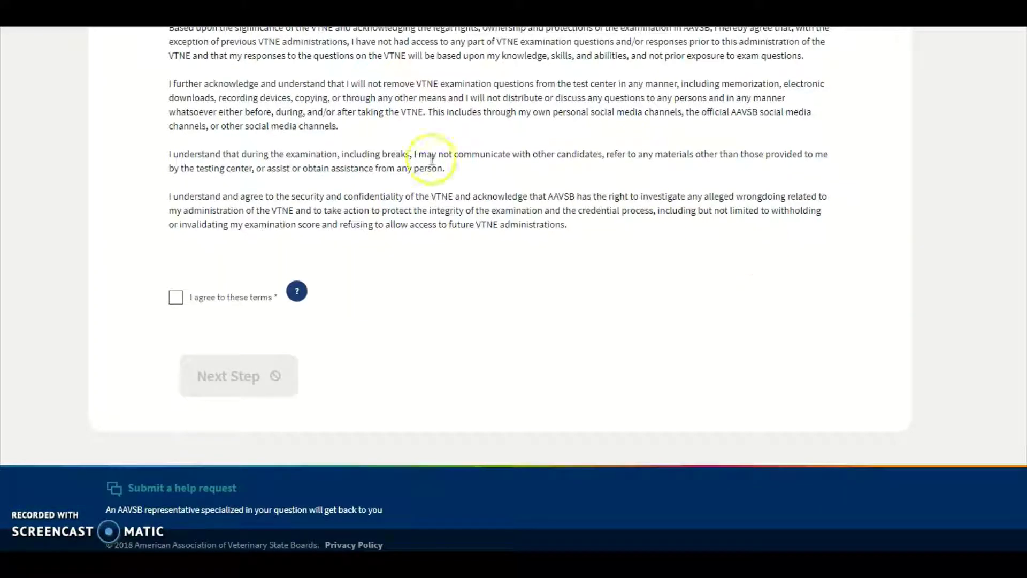
left_click(172, 306)
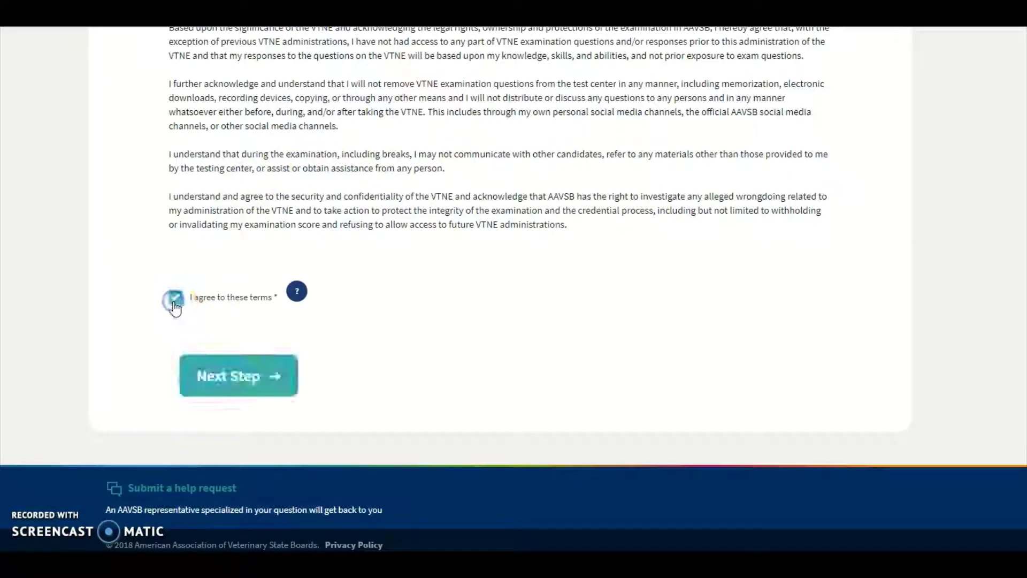
left_click(253, 380)
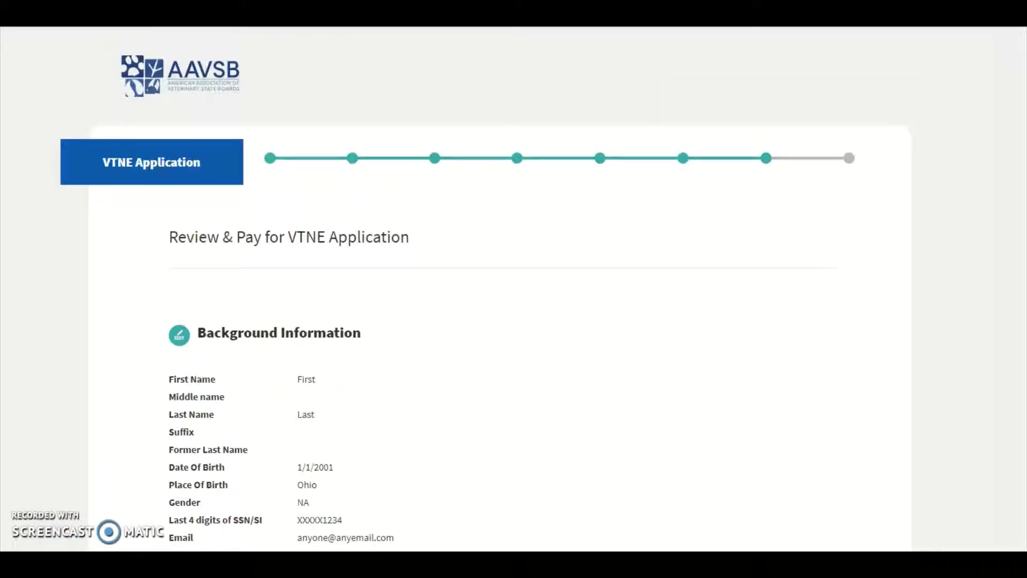
scroll(485, 295, "down", 6)
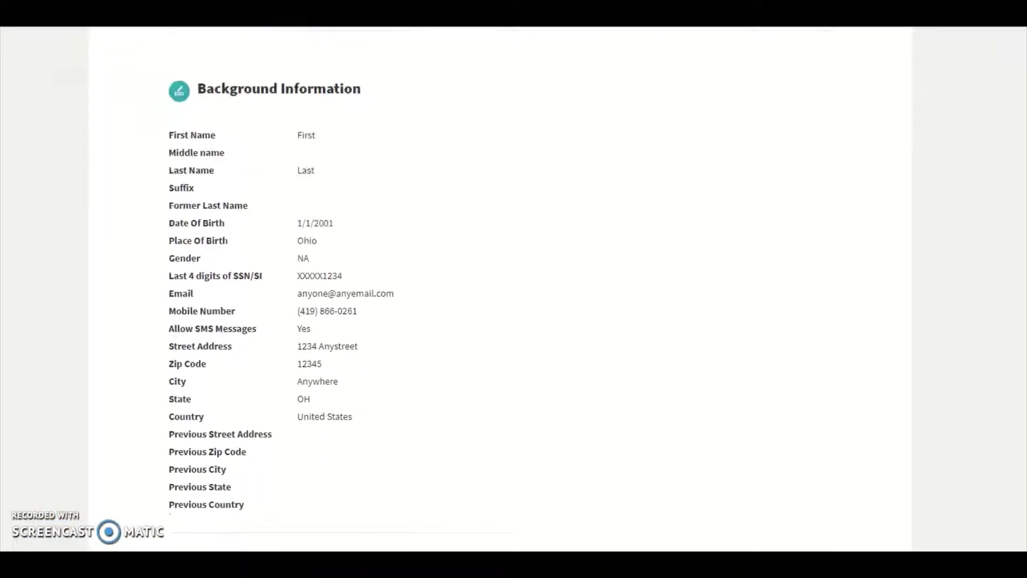
scroll(485, 295, "down", 2)
scroll(514, 289, "down", 7)
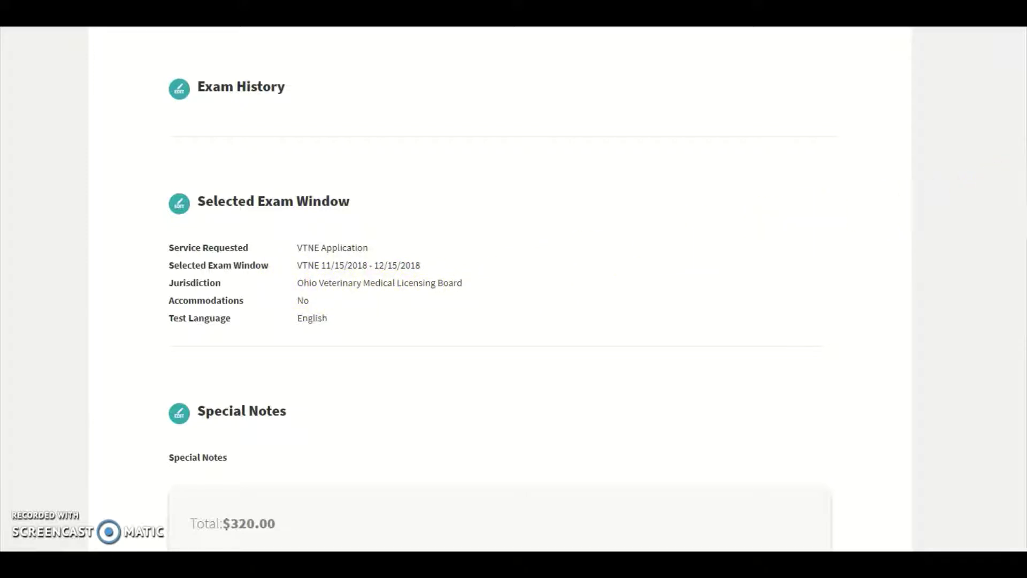
scroll(514, 289, "down", 5)
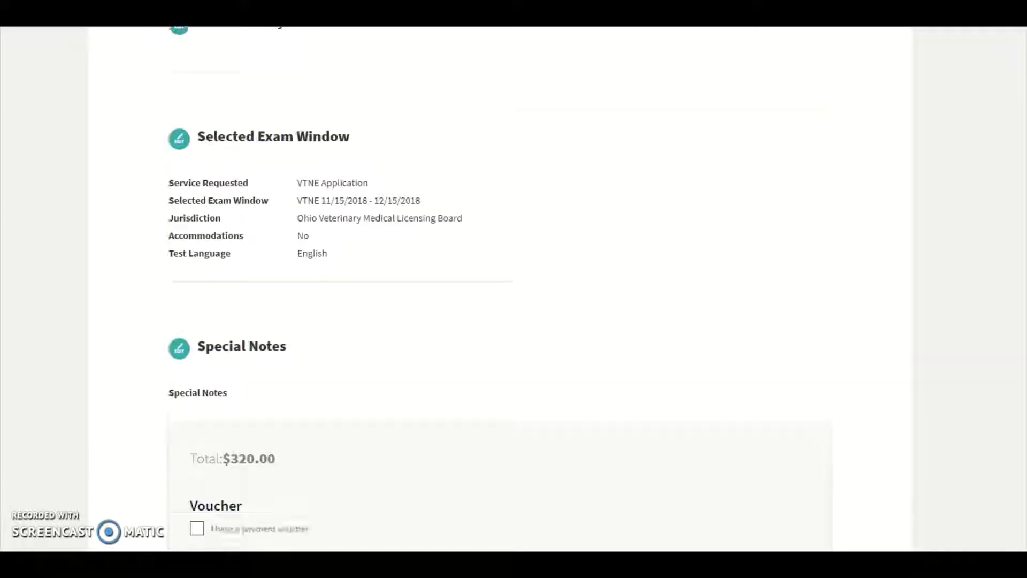
scroll(514, 289, "down", 3)
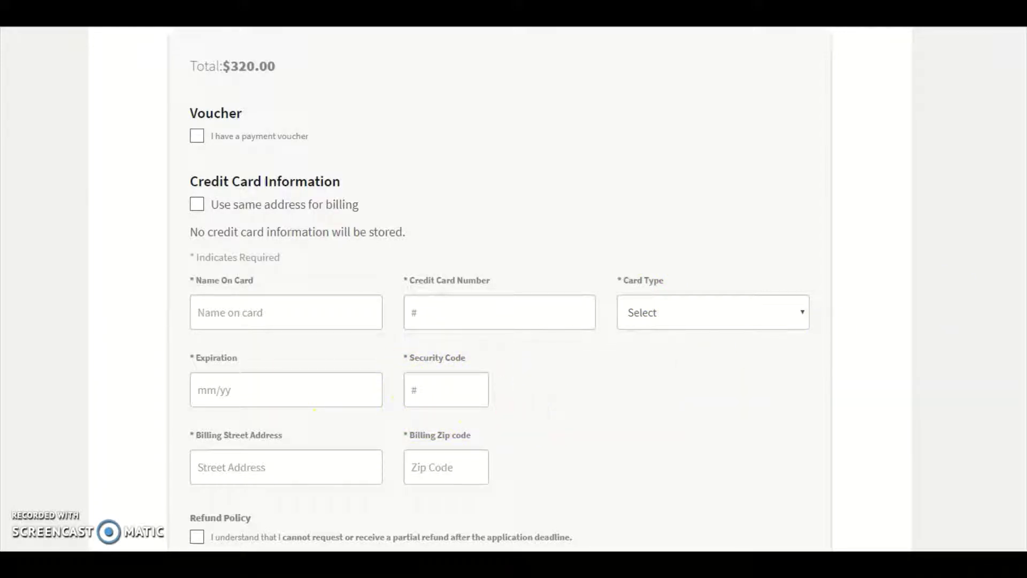
Step: Tick the partial refund and VTNE eligibility statements, then submit the application
scroll(501, 289, "down", 5)
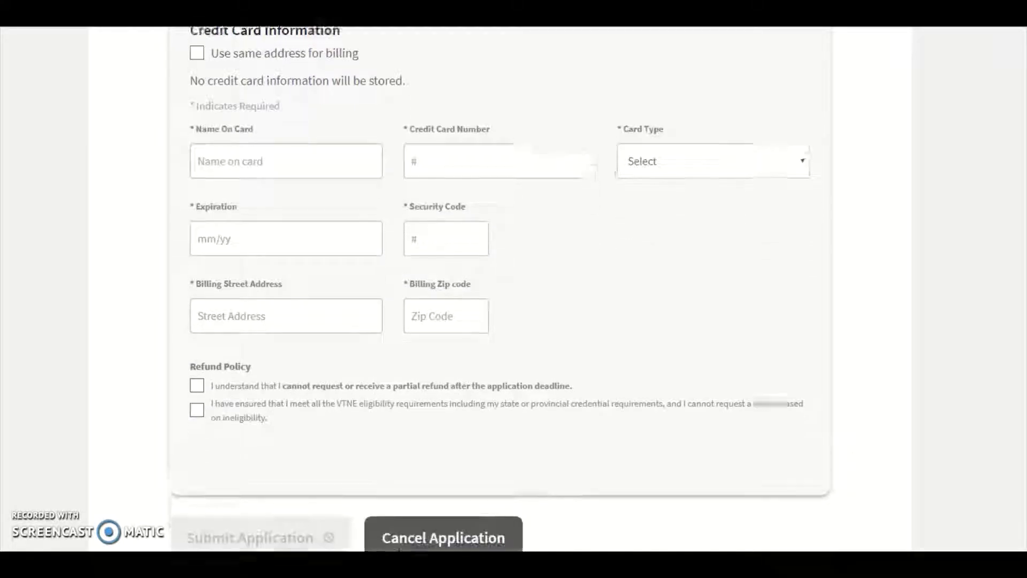
scroll(501, 289, "down", 1)
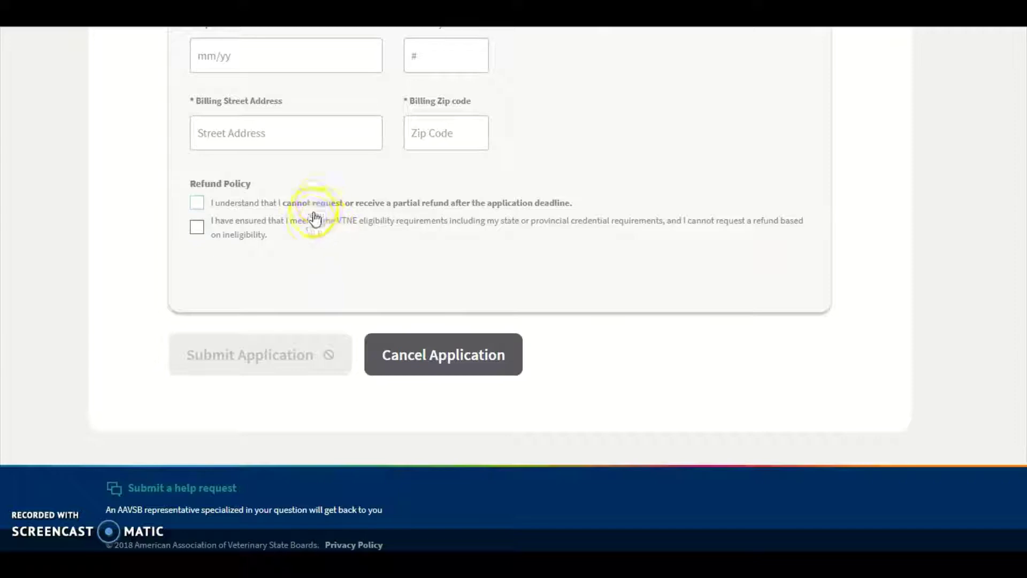
left_click(197, 203)
left_click(196, 228)
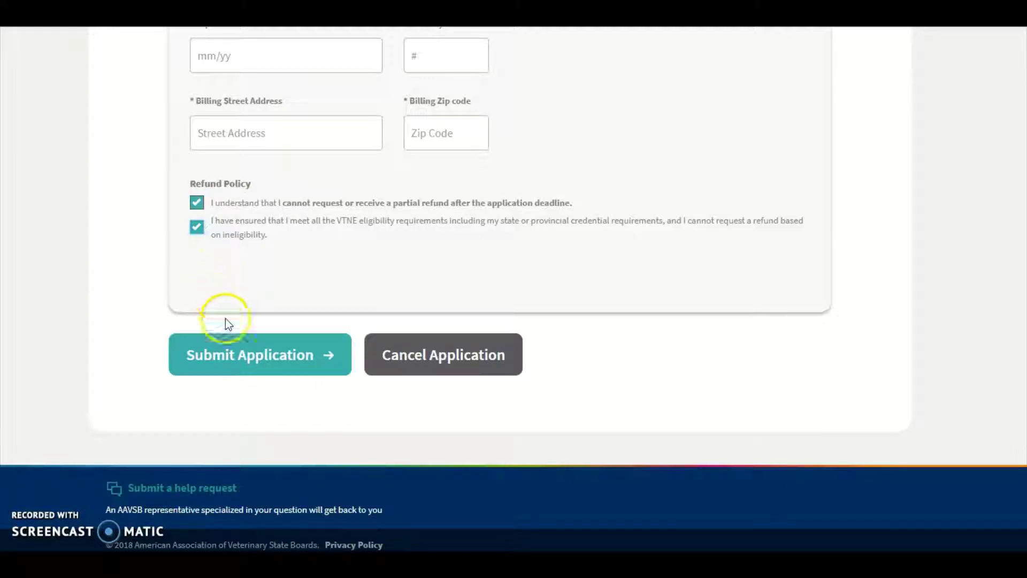
left_click(227, 360)
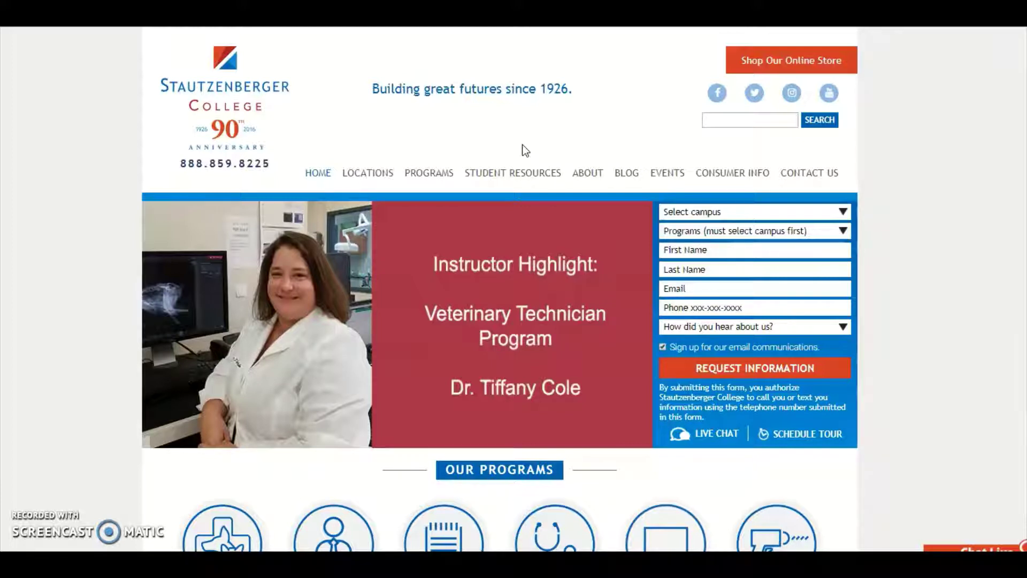
Step: Open Transcripts under Student Resources and follow the Stautzenberger Colleges Document Storefront link
mouse_move(522, 172)
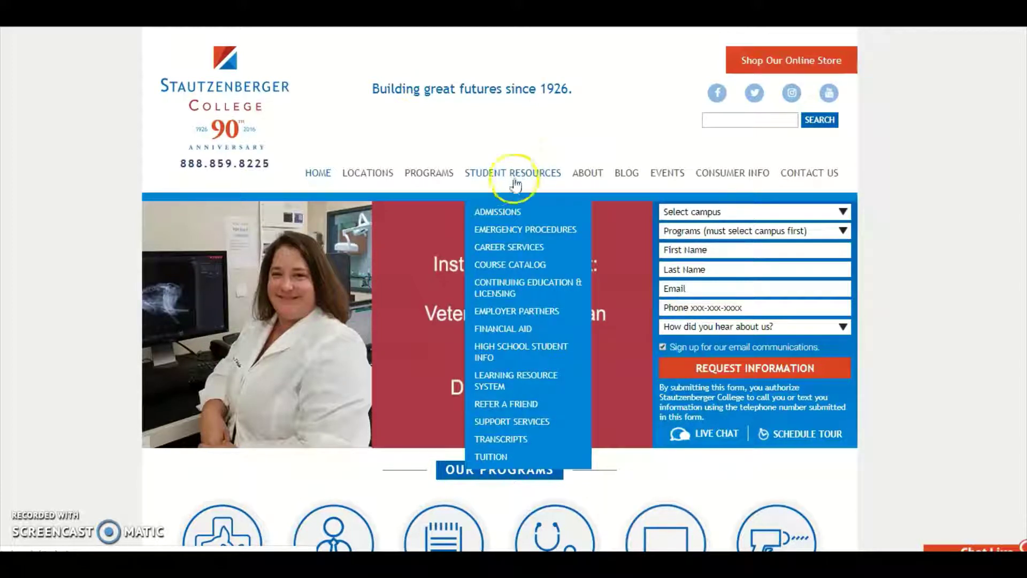
left_click(518, 440)
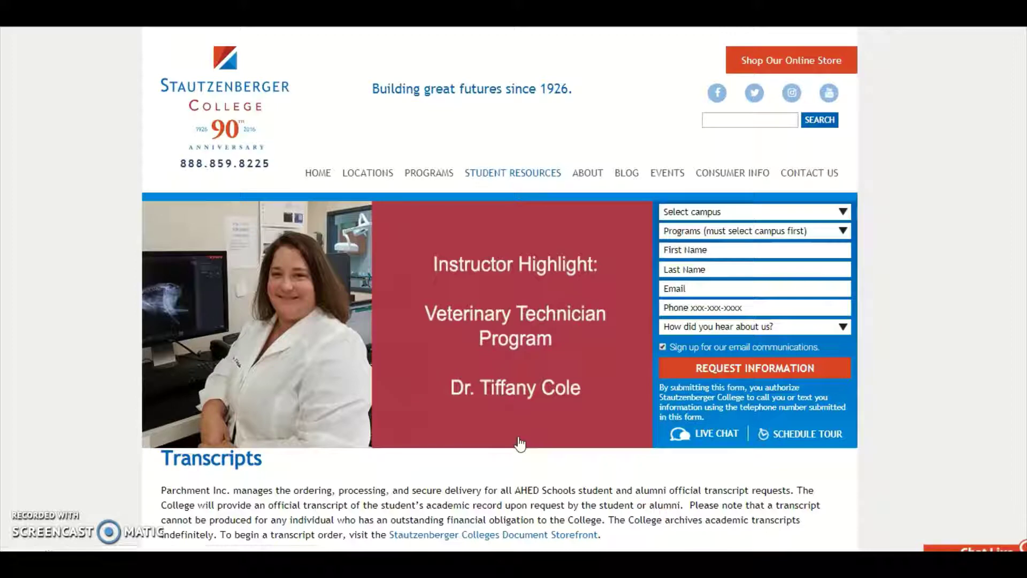
scroll(518, 442, "down", 4)
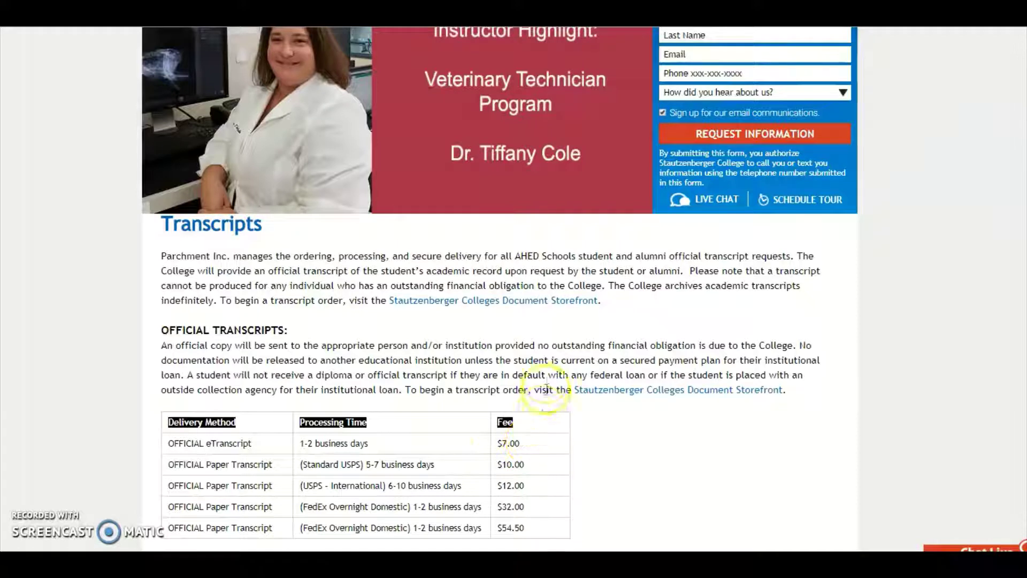
left_click(538, 311)
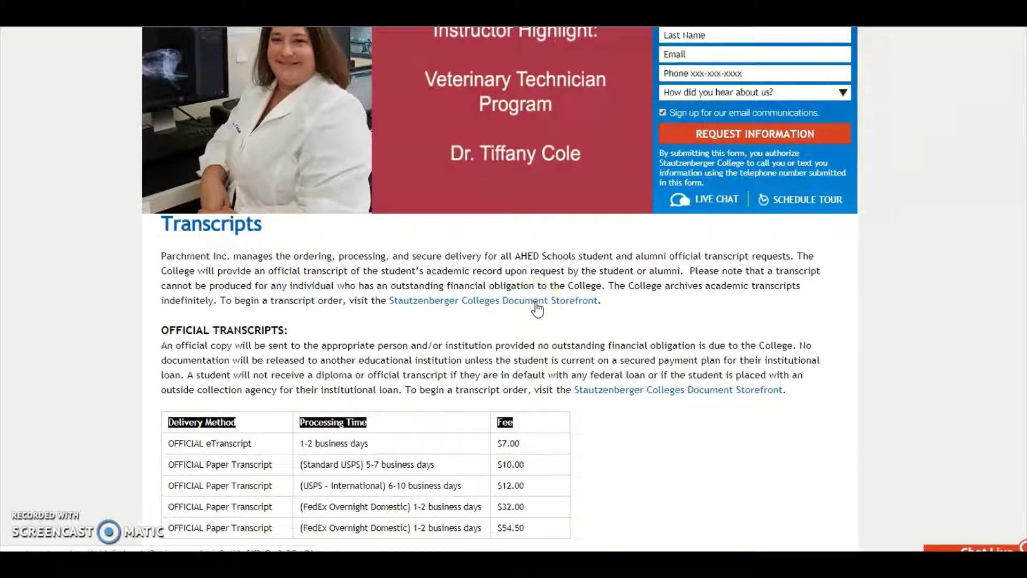
Step: Load the Parchment storefront and open the Common Transcript Destinations PDF
left_click(538, 305)
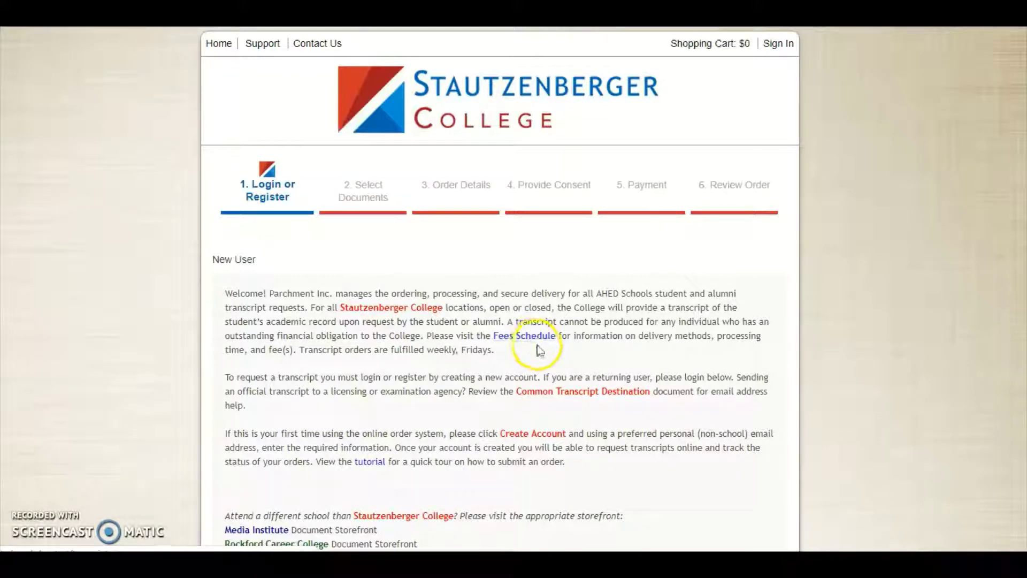
left_click(574, 395)
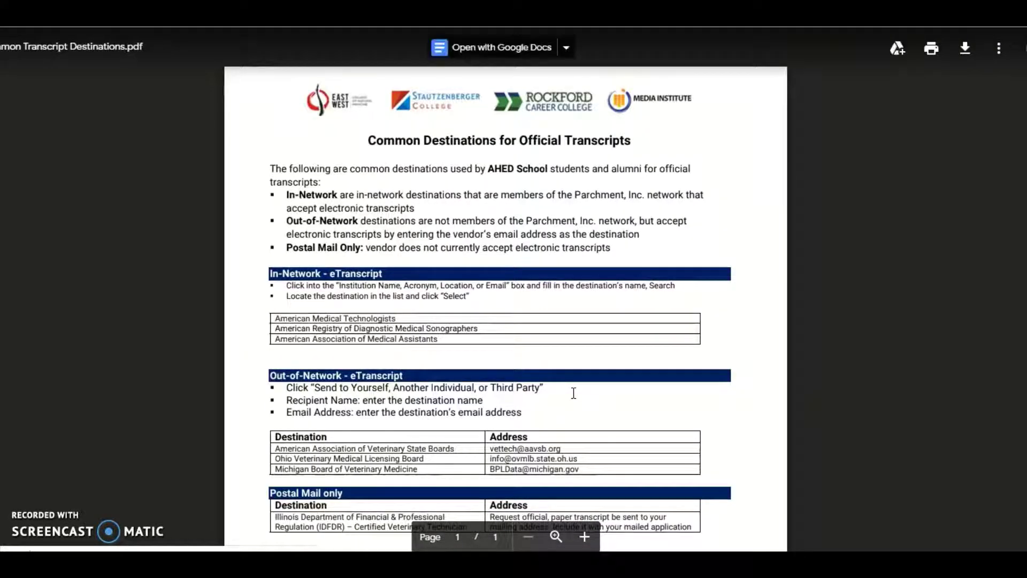
Step: Close the Common Transcript Destinations PDF to return to the Parchment storefront
left_click(202, 395)
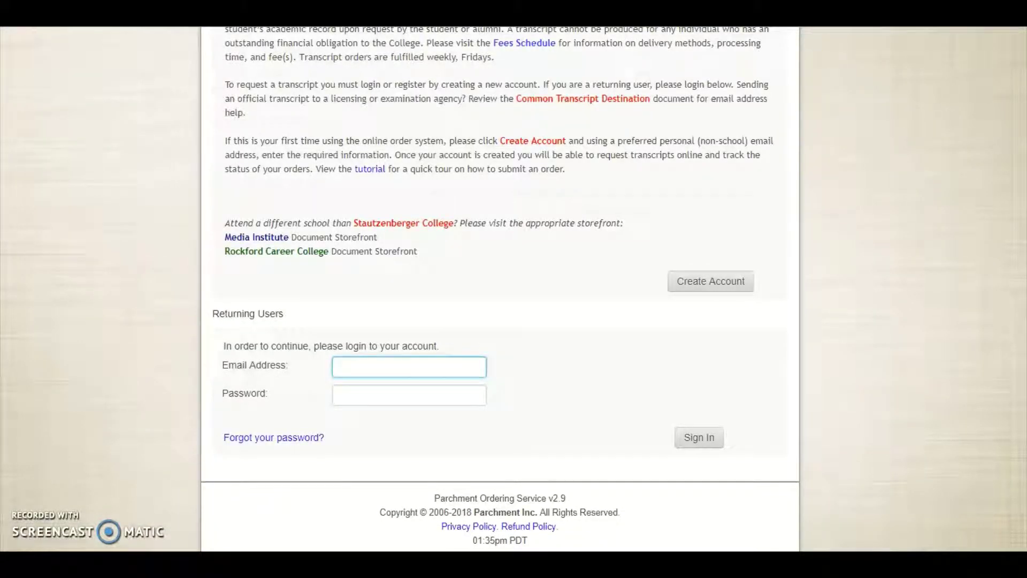
left_click(698, 289)
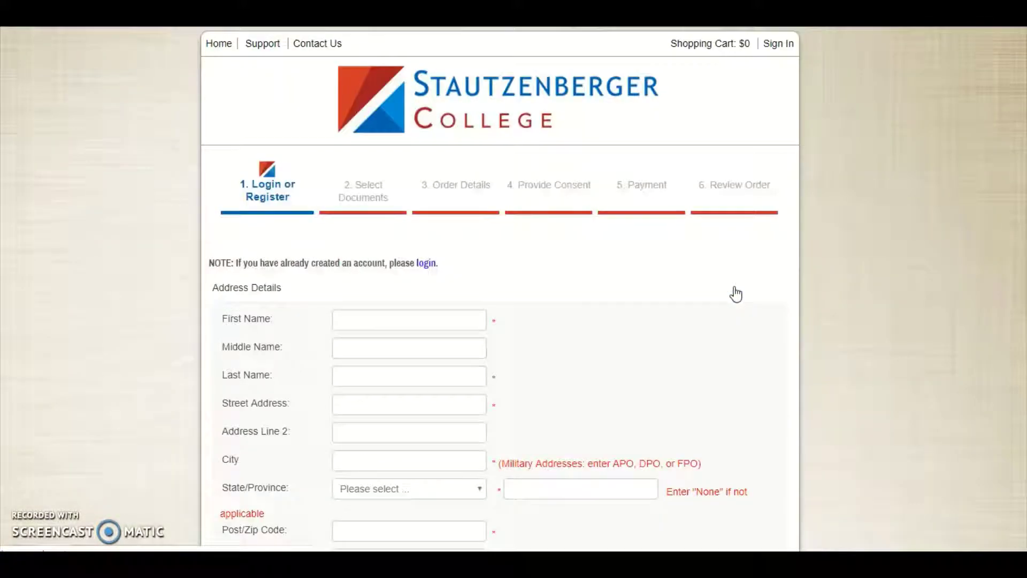
left_click(782, 271)
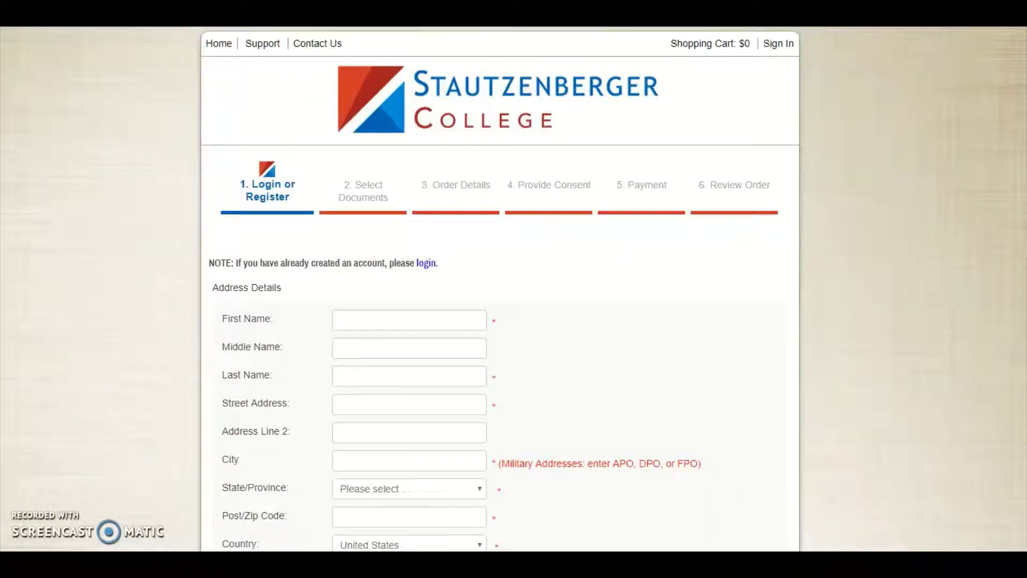
scroll(500, 289, "down", 3)
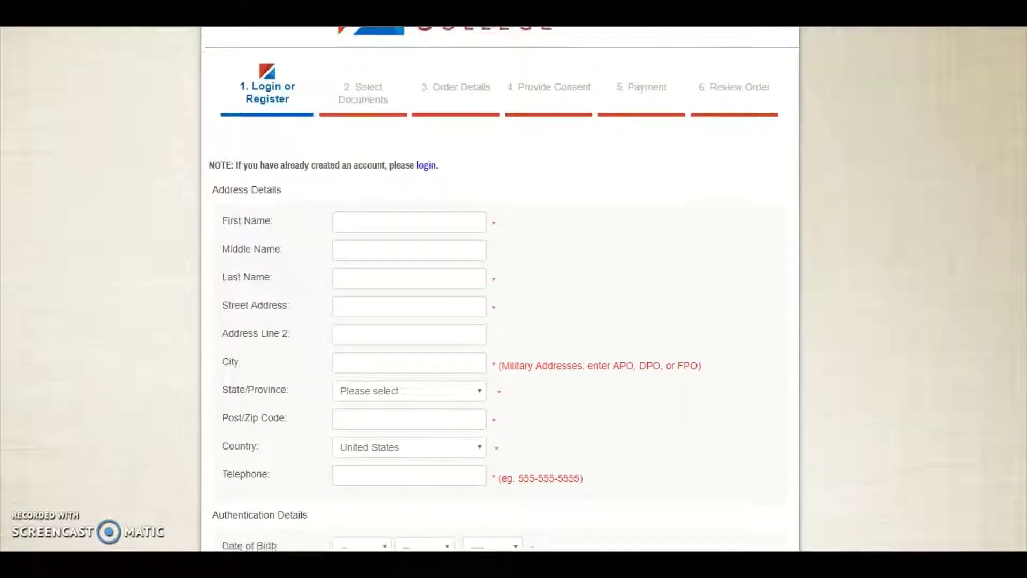
scroll(501, 289, "down", 4)
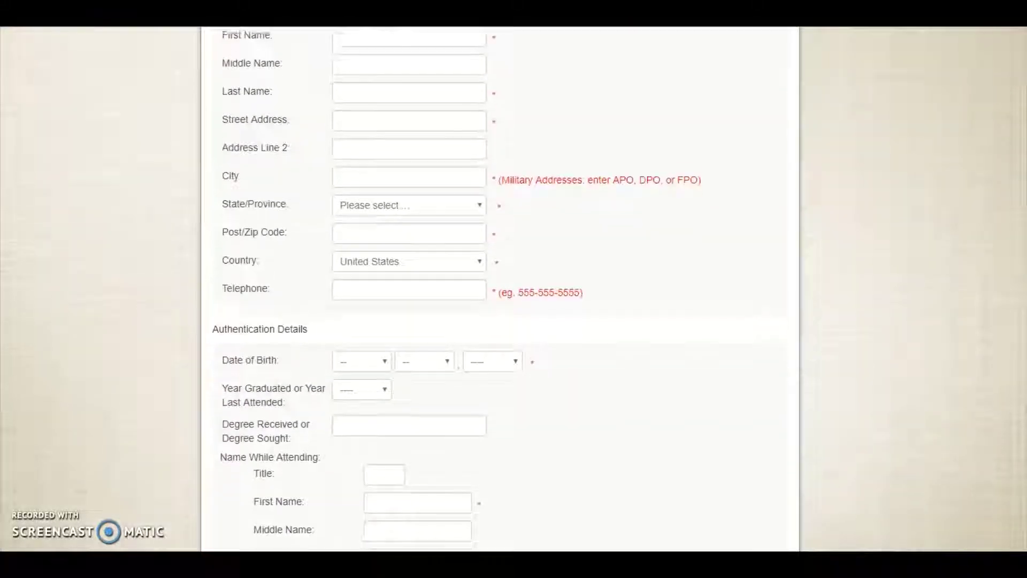
scroll(500, 289, "down", 4)
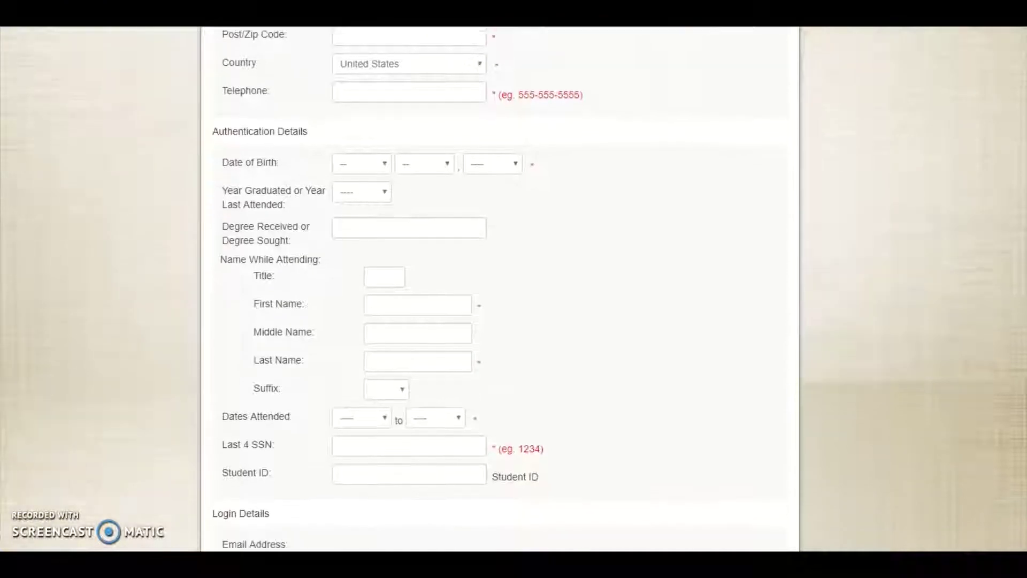
scroll(500, 289, "down", 2)
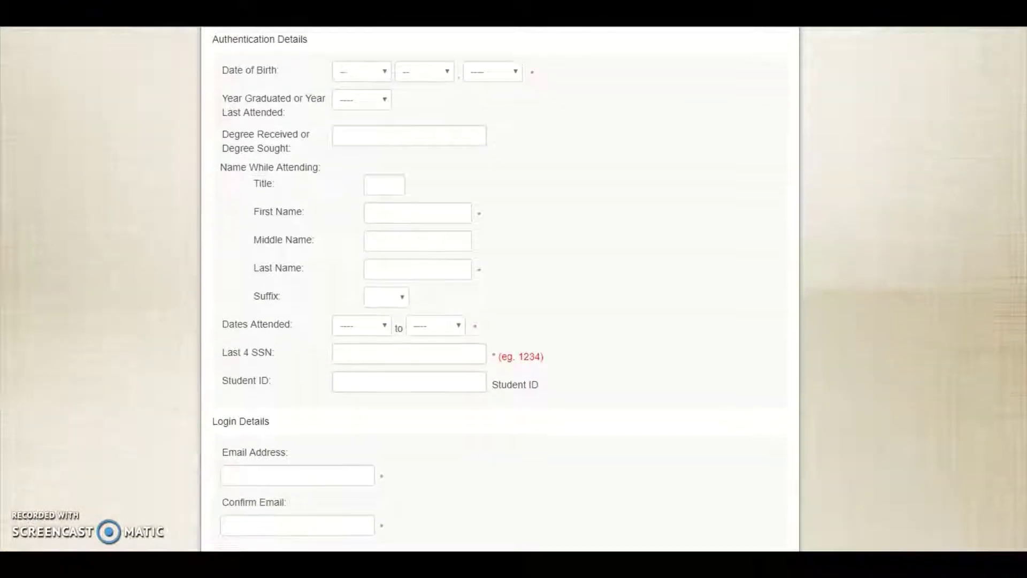
scroll(500, 289, "down", 3)
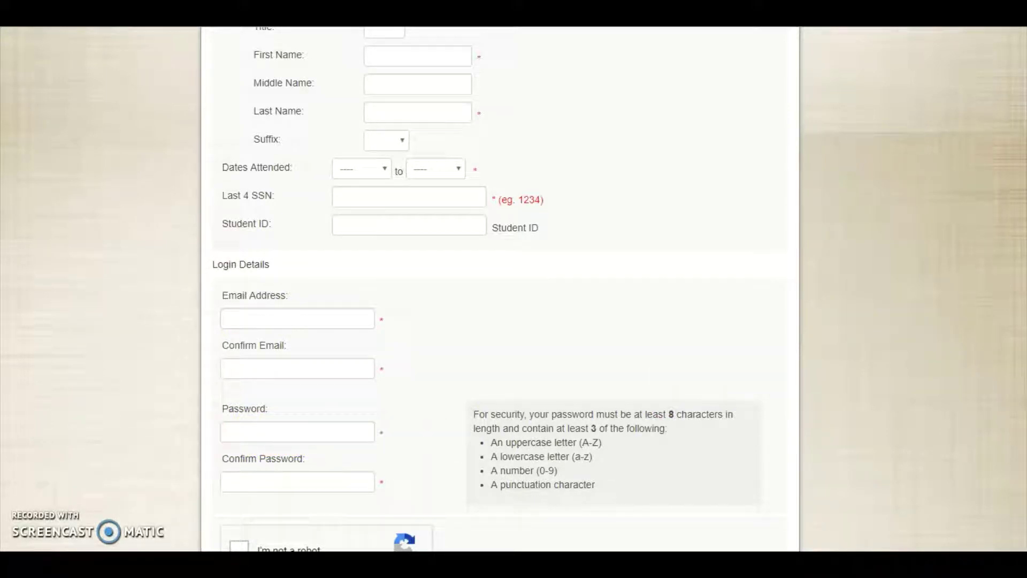
scroll(500, 289, "down", 3)
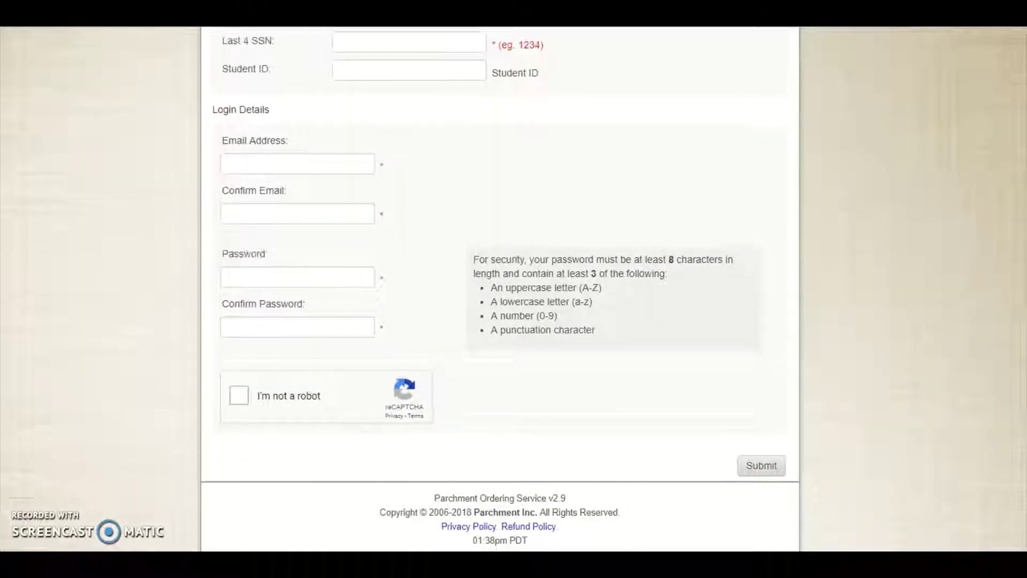